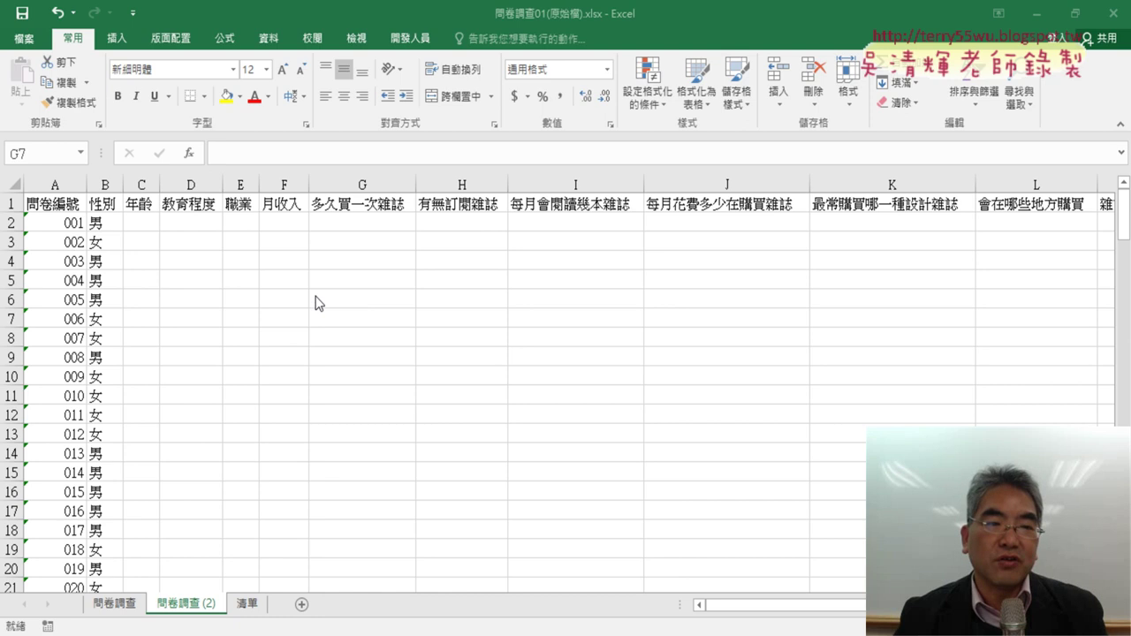
Step: In B2's VLOOKUP, replace the INDIRECT(B$1) argument with the pasted named range 性別
click(98, 225)
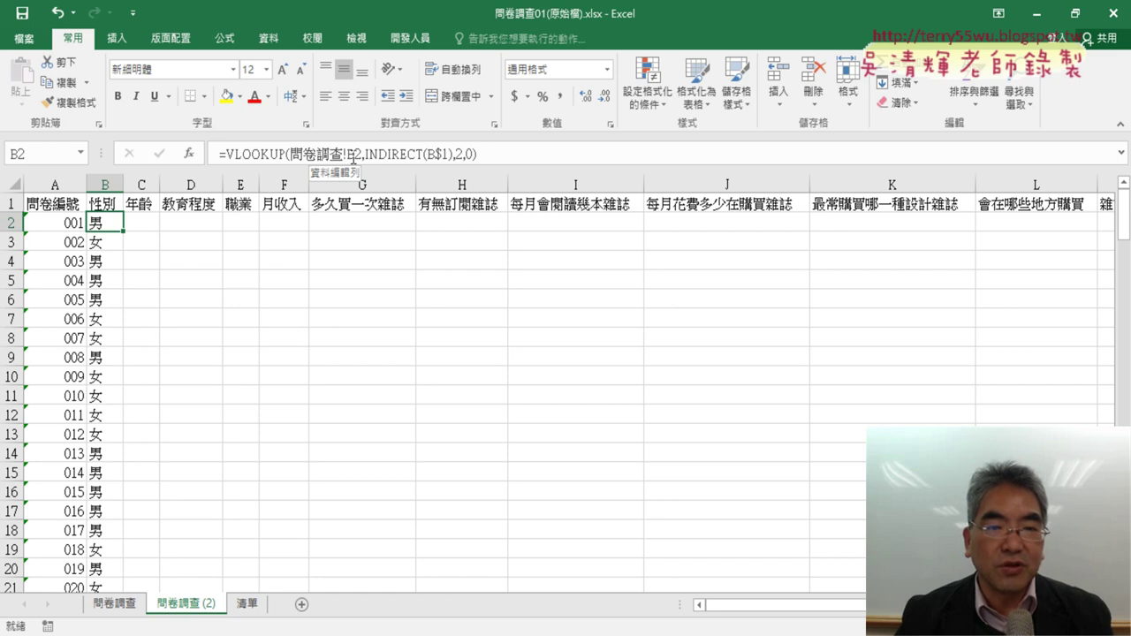
mouse_move(364, 154)
mouse_down()
mouse_move(424, 154)
mouse_move(368, 155)
mouse_up()
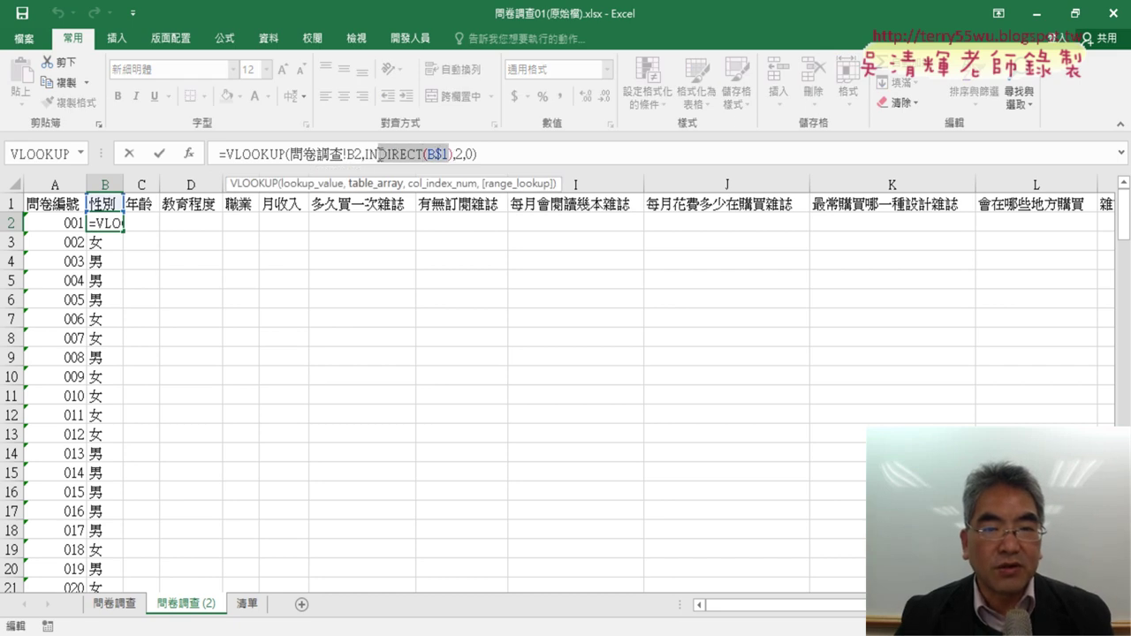
key(Delete)
key(BackSpace)
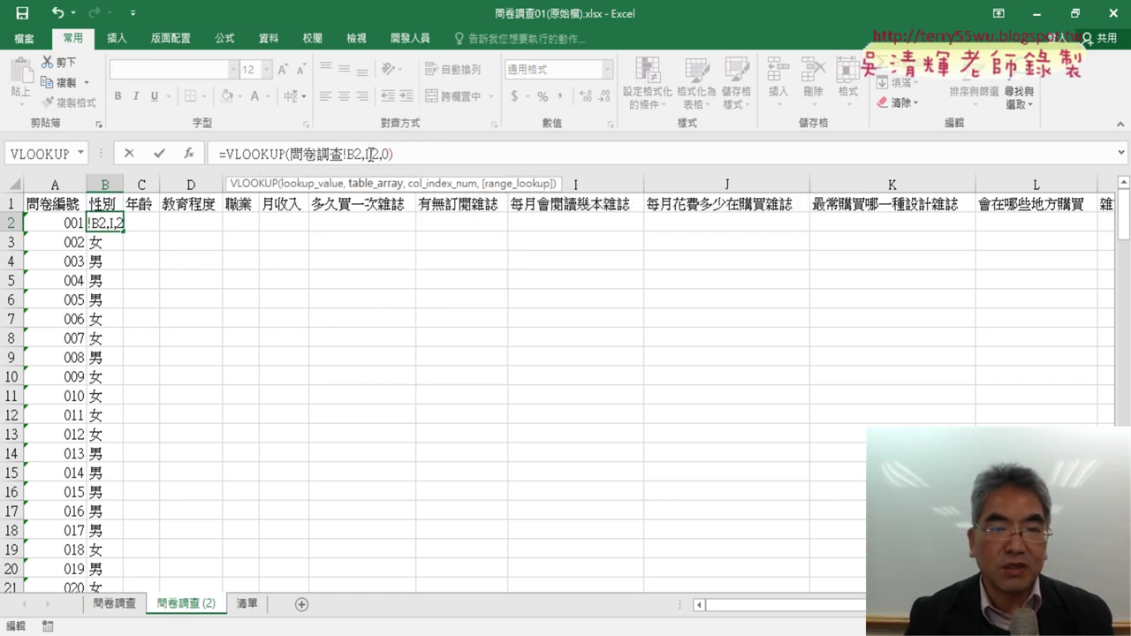
key(F3)
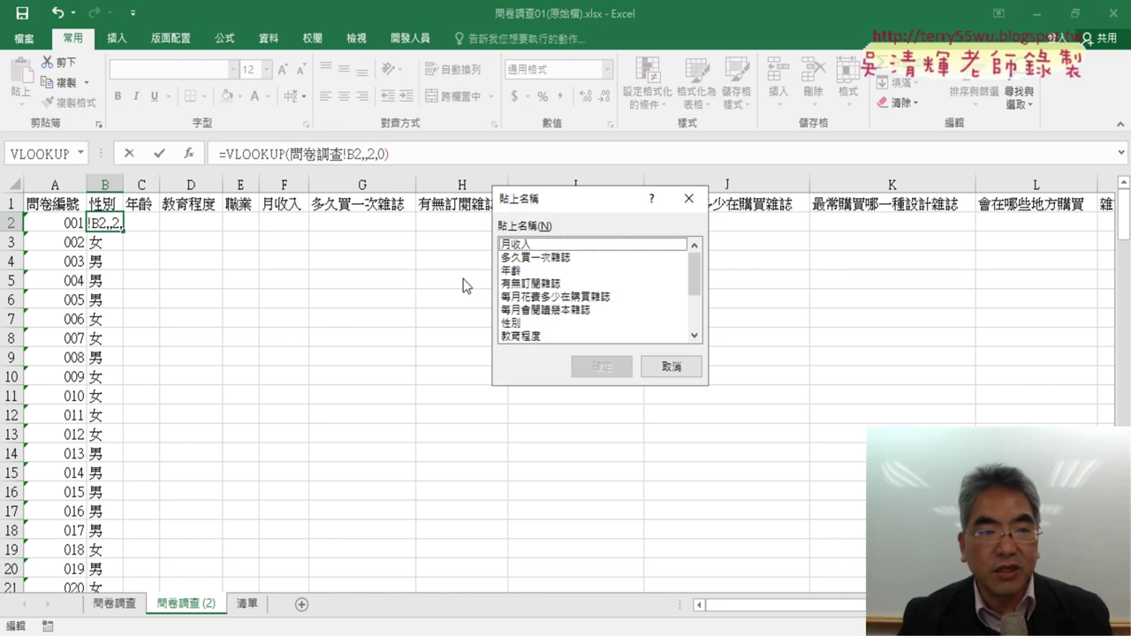
click(512, 323)
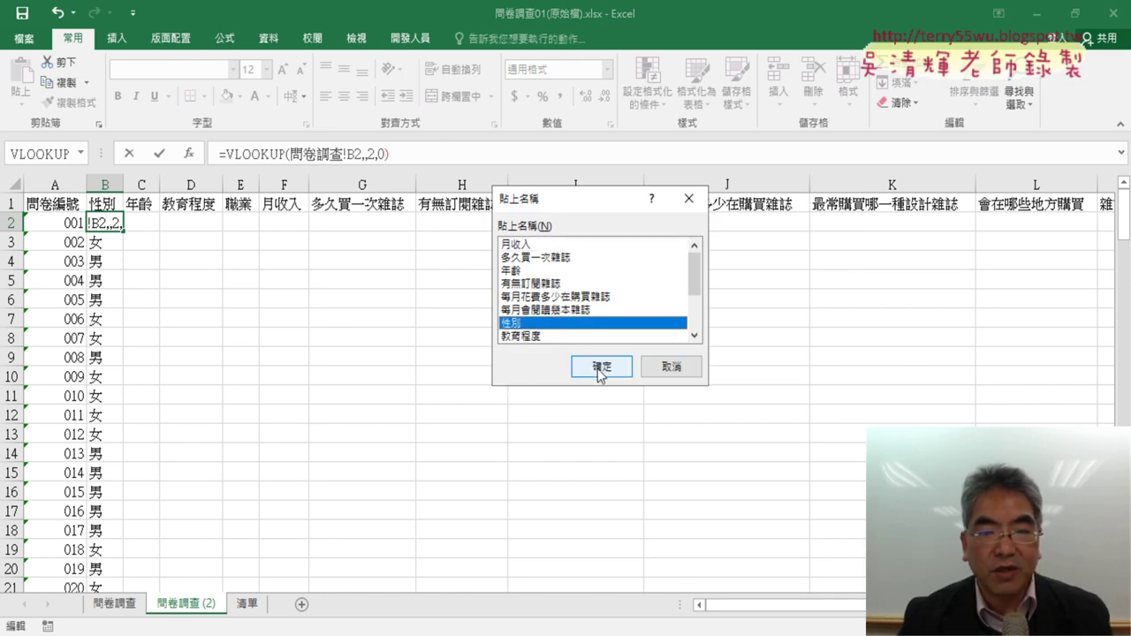
click(602, 365)
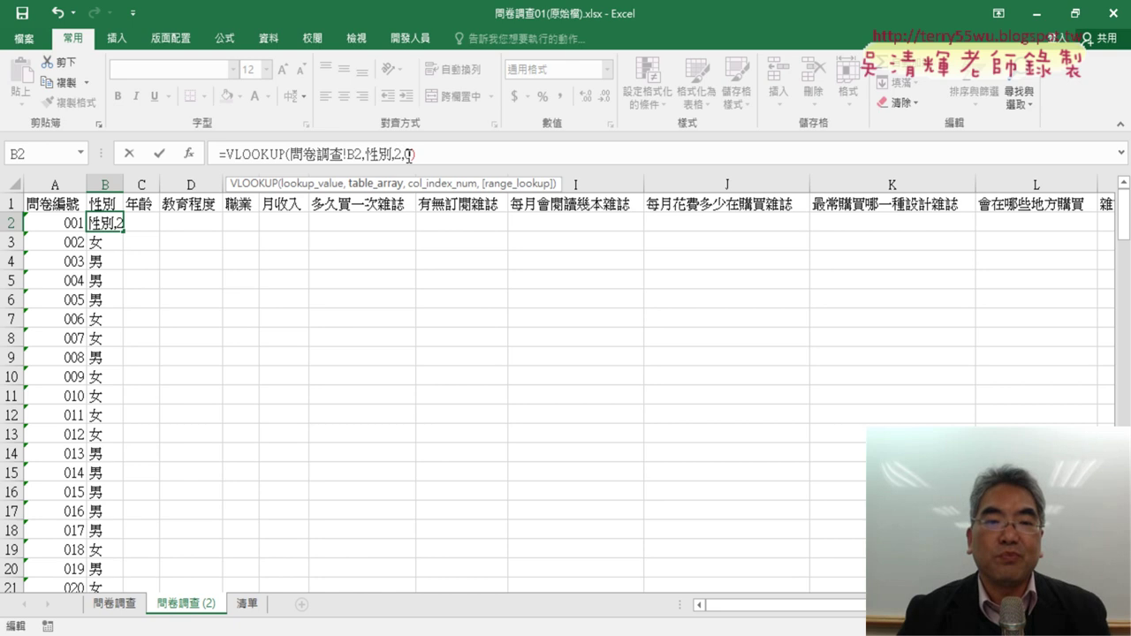
Step: Commit =VLOOKUP(問卷調查!B2,性別,2,0) in B2 and fill it down column B
click(411, 155)
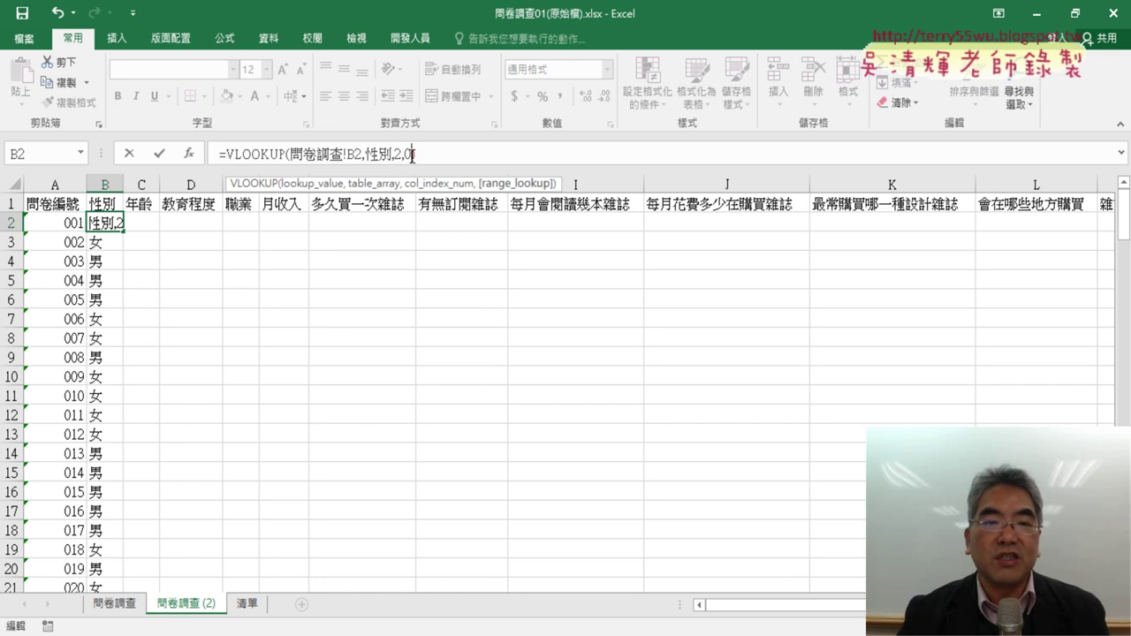
click(159, 155)
double_click(124, 231)
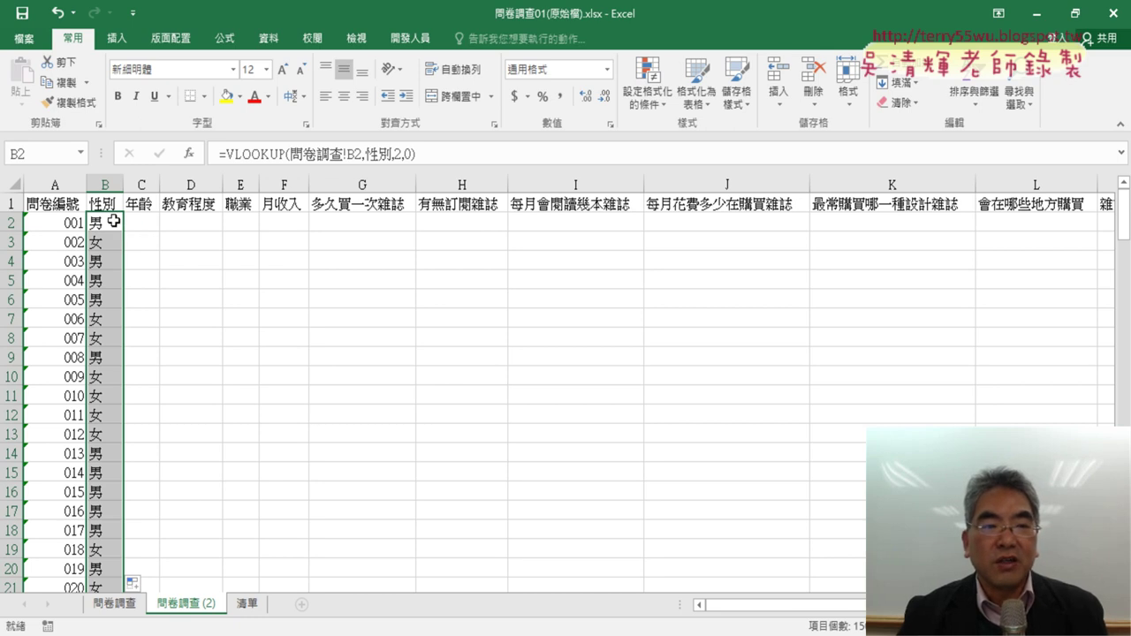
click(114, 222)
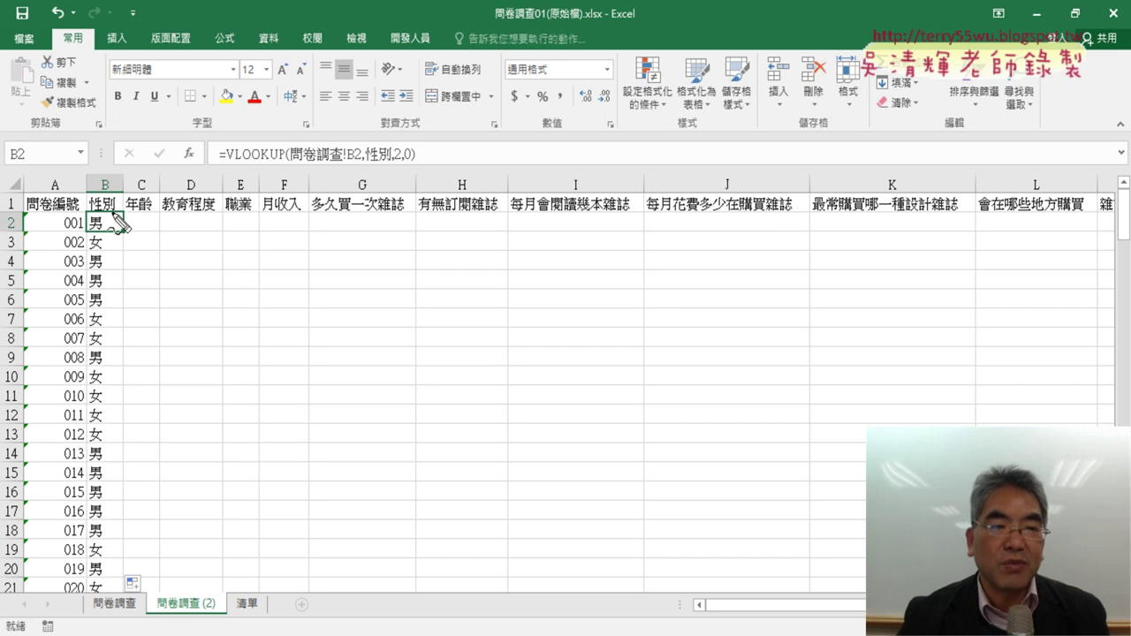
drag(89, 210, 114, 210)
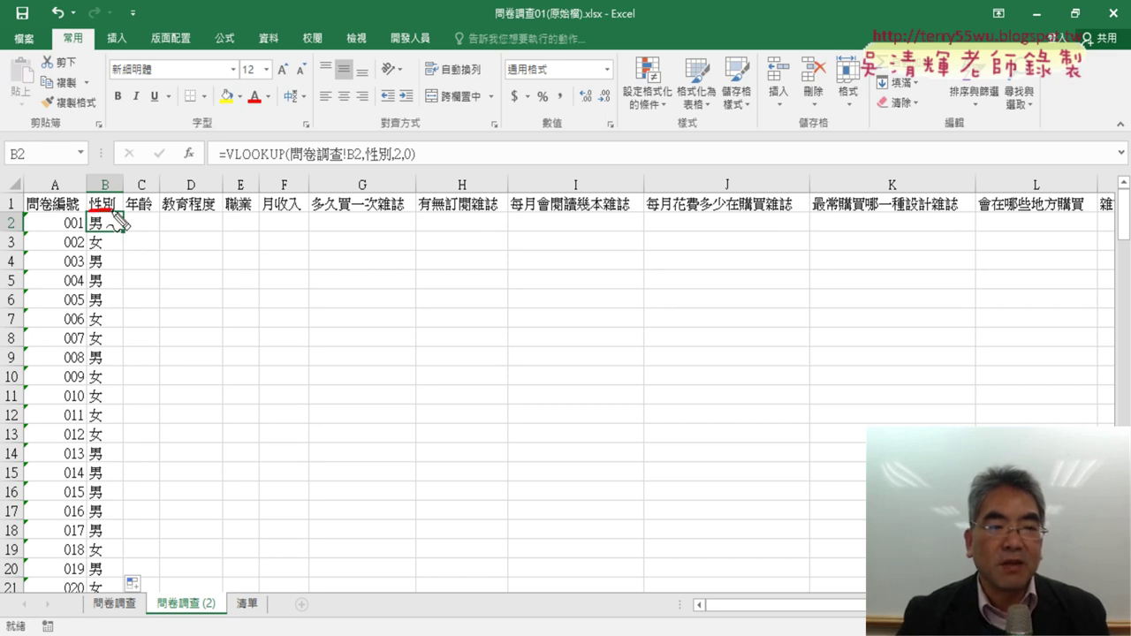
drag(371, 162, 387, 163)
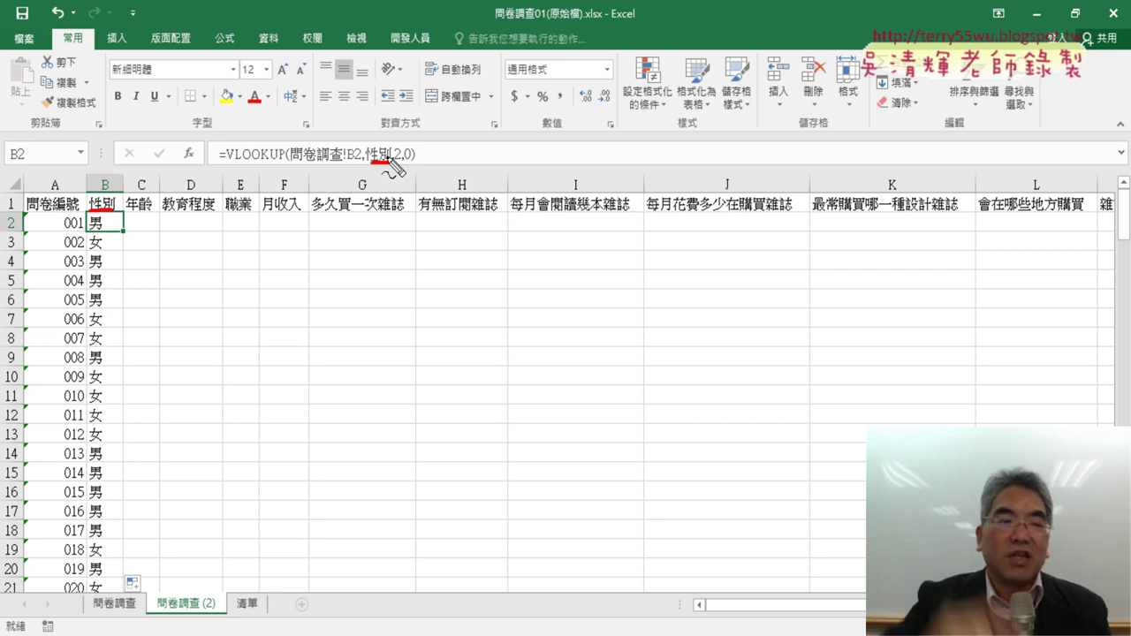
key(Escape)
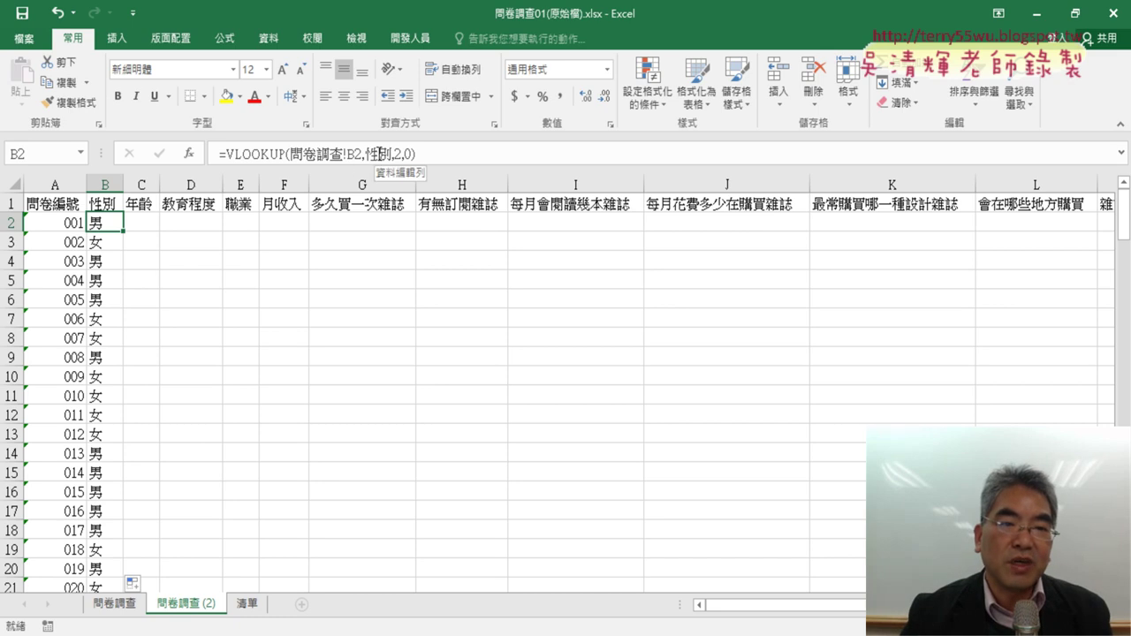
Step: Swap B2's lookup table from 性別 to header cell B1, yielding #N/A, and open its VLOOKUP arguments
click(371, 154)
drag(365, 153, 391, 157)
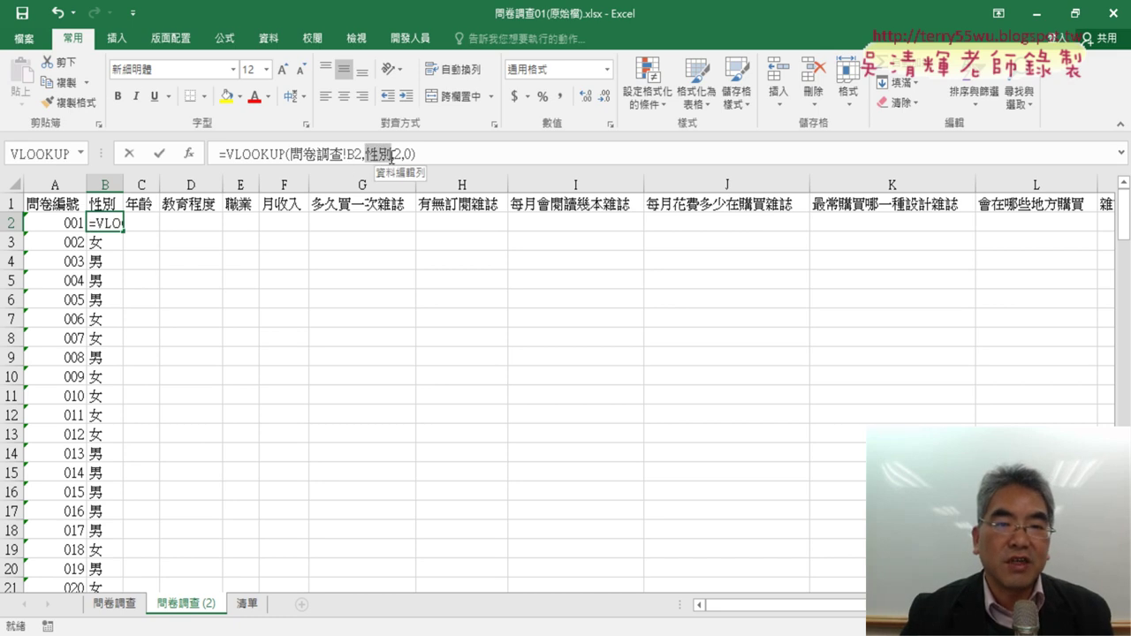
key(Delete)
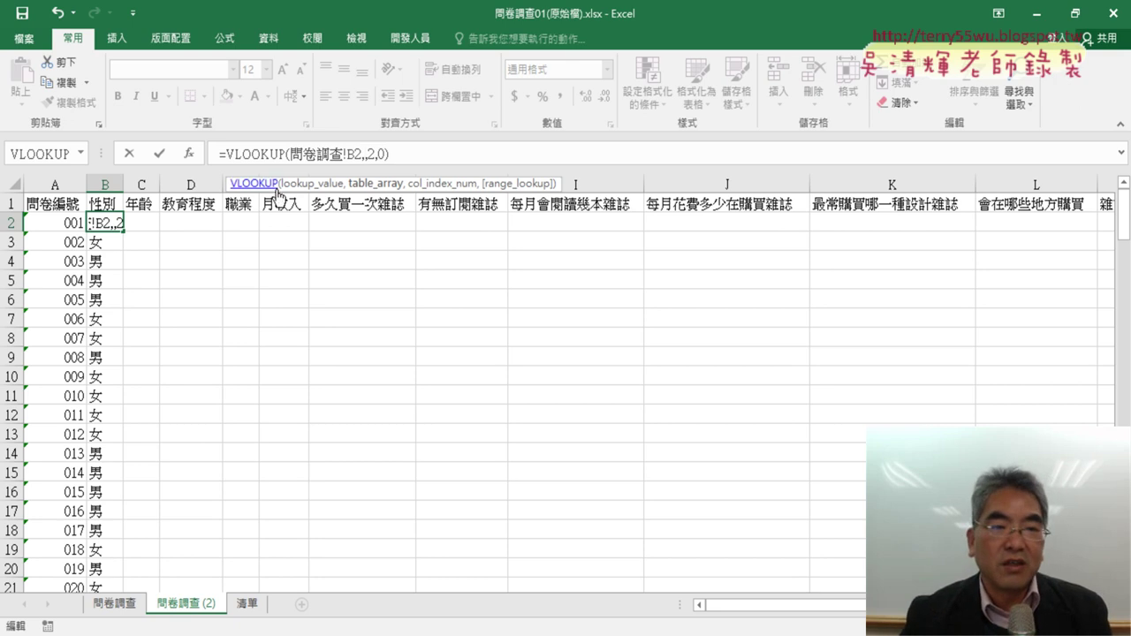
click(105, 204)
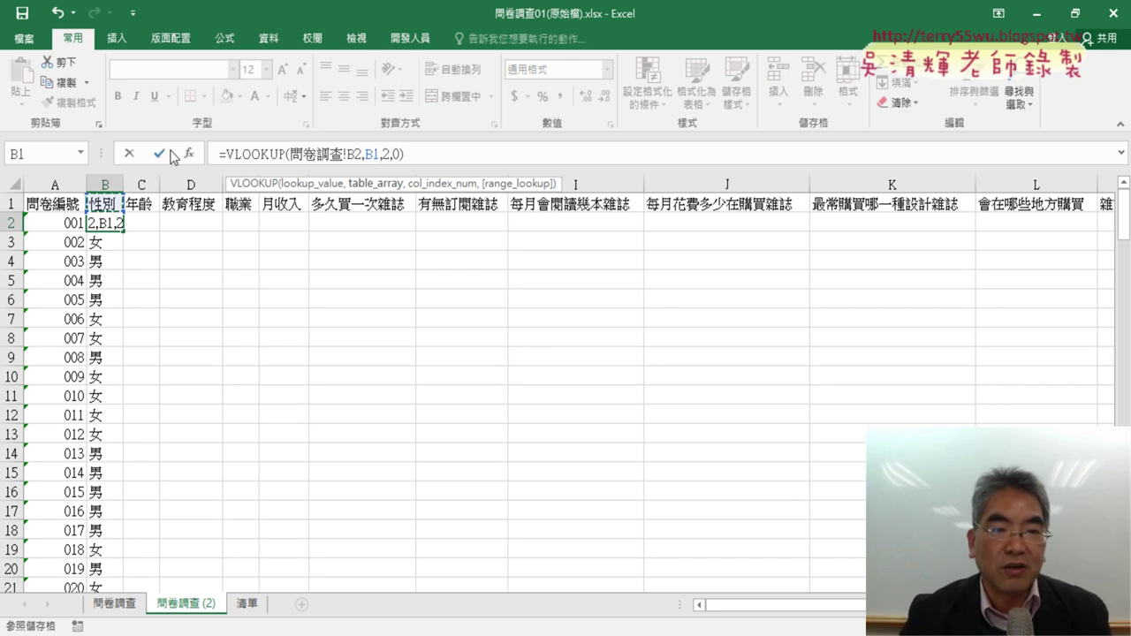
click(160, 154)
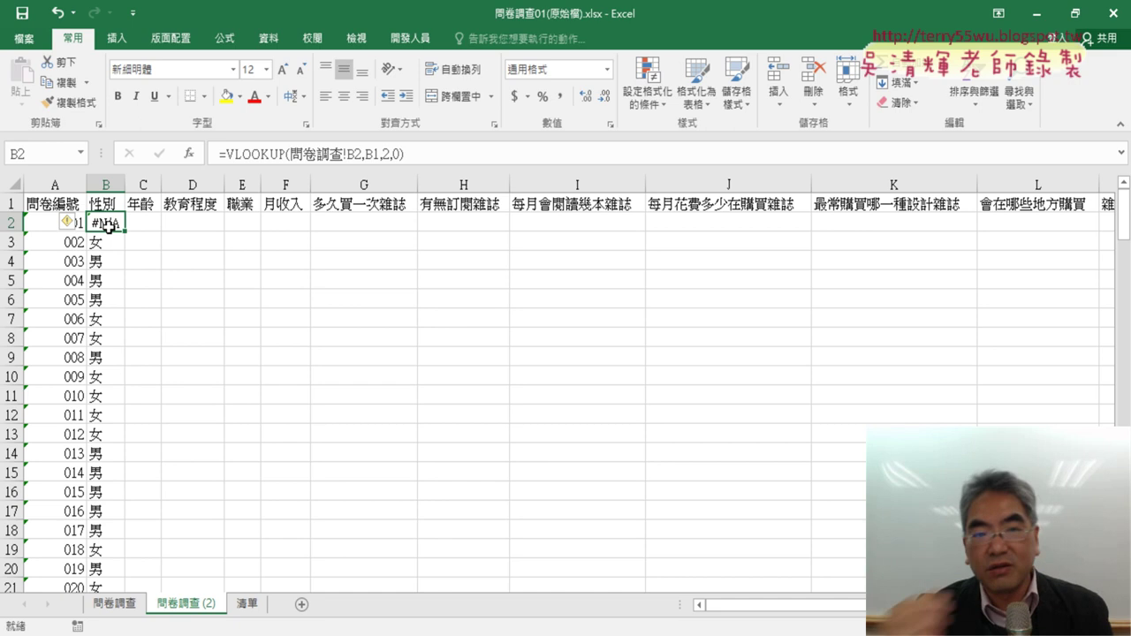
click(227, 154)
click(192, 158)
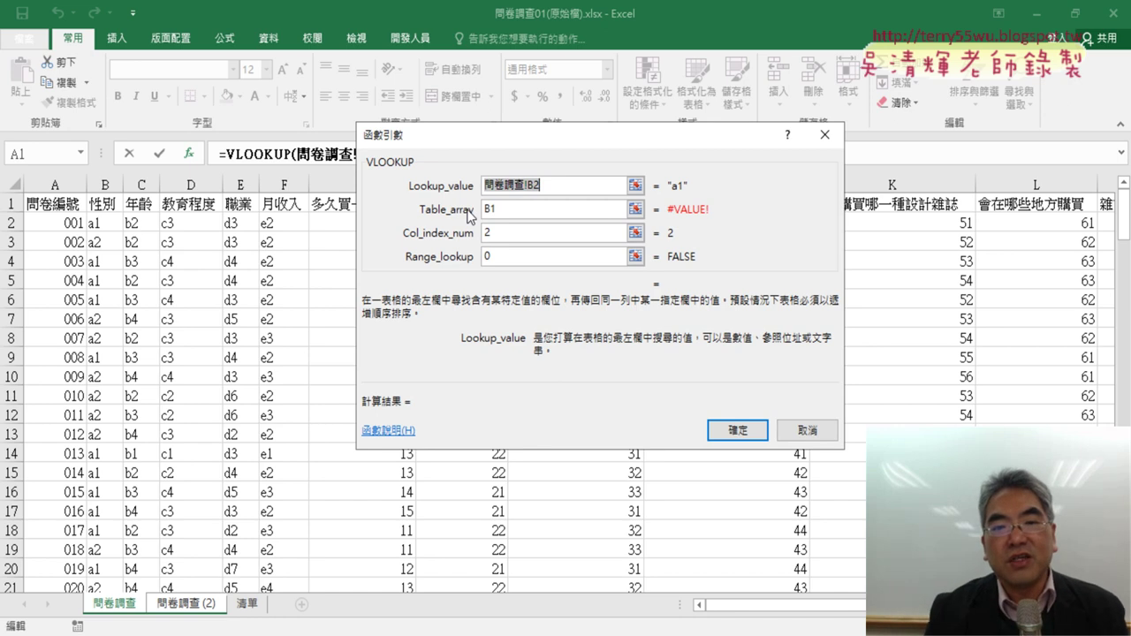
Step: Replace Table_array B1 with the named range 性別, previewing the result 男
click(517, 210)
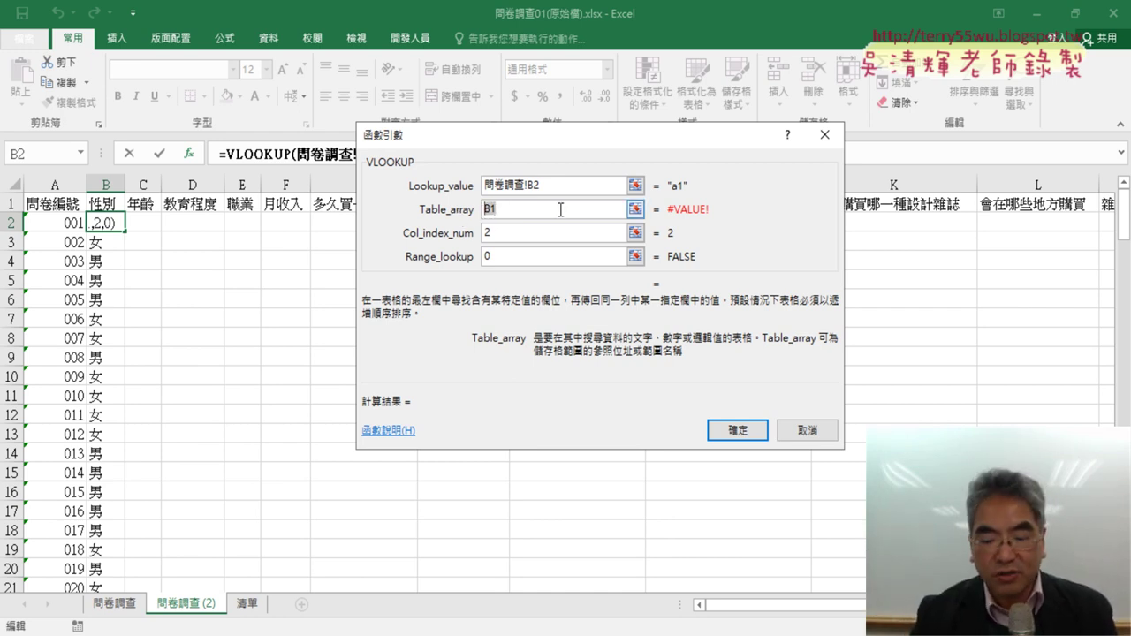
key(BackSpace)
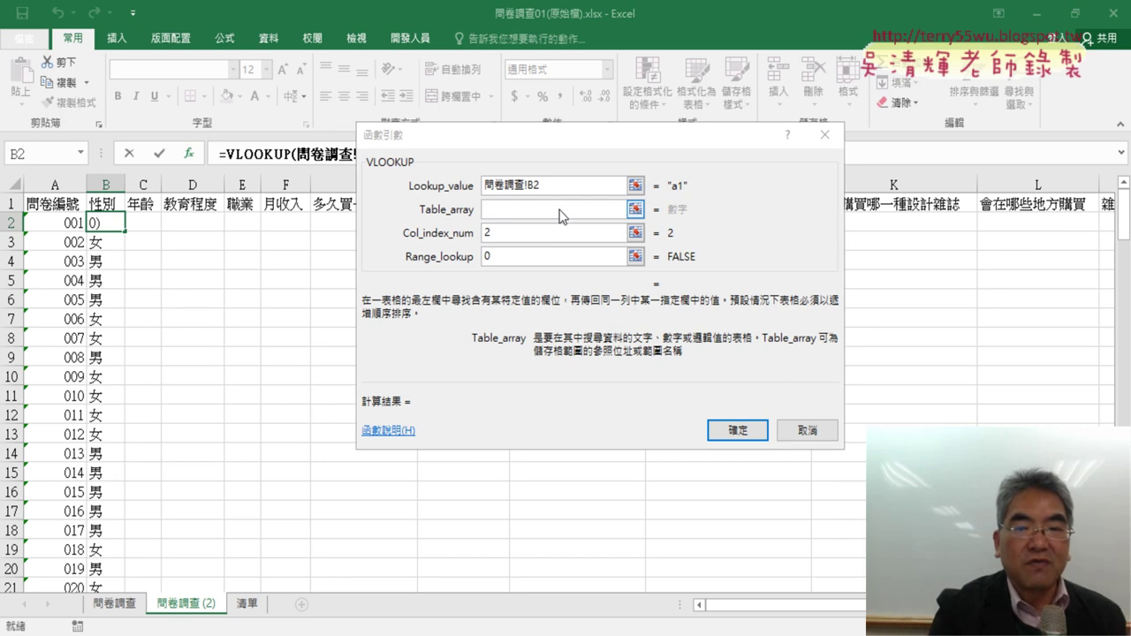
key(F3)
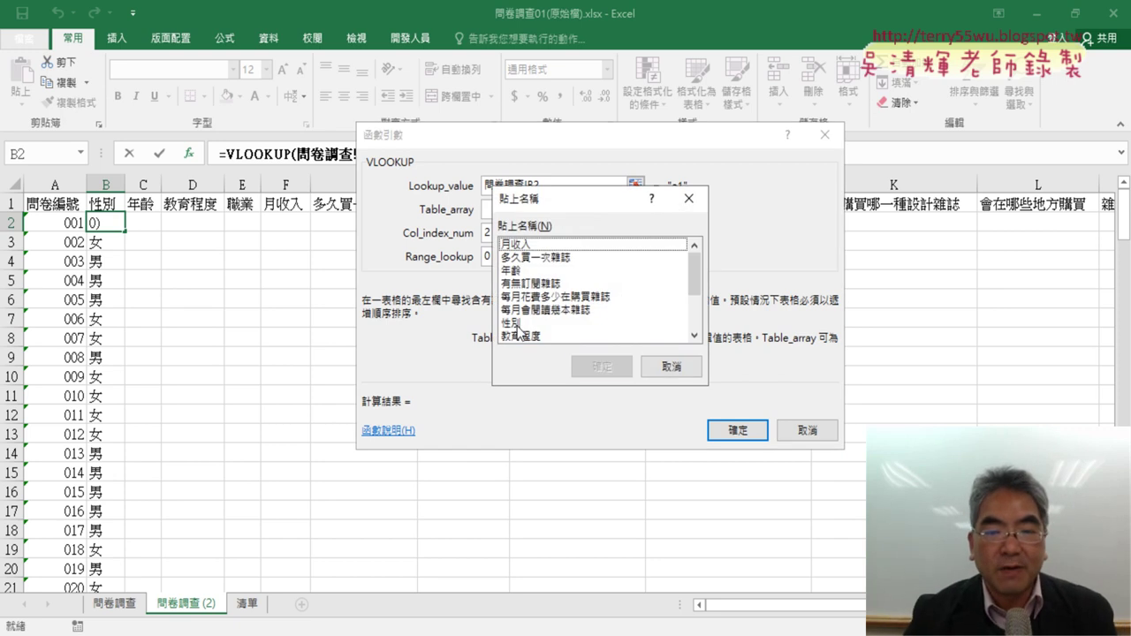
click(517, 328)
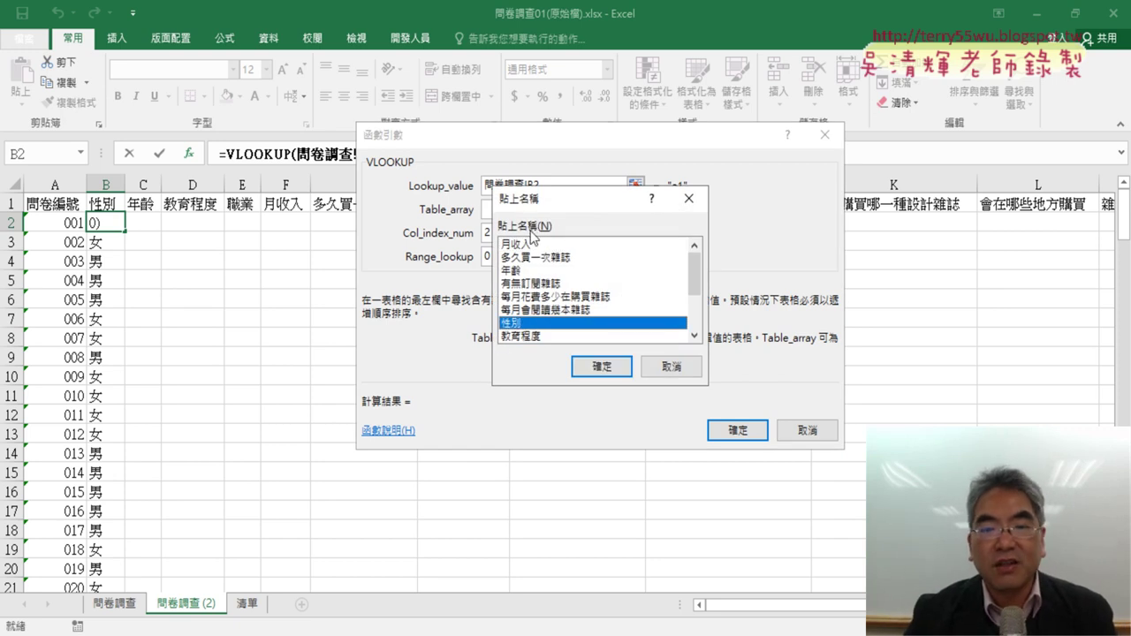
click(606, 370)
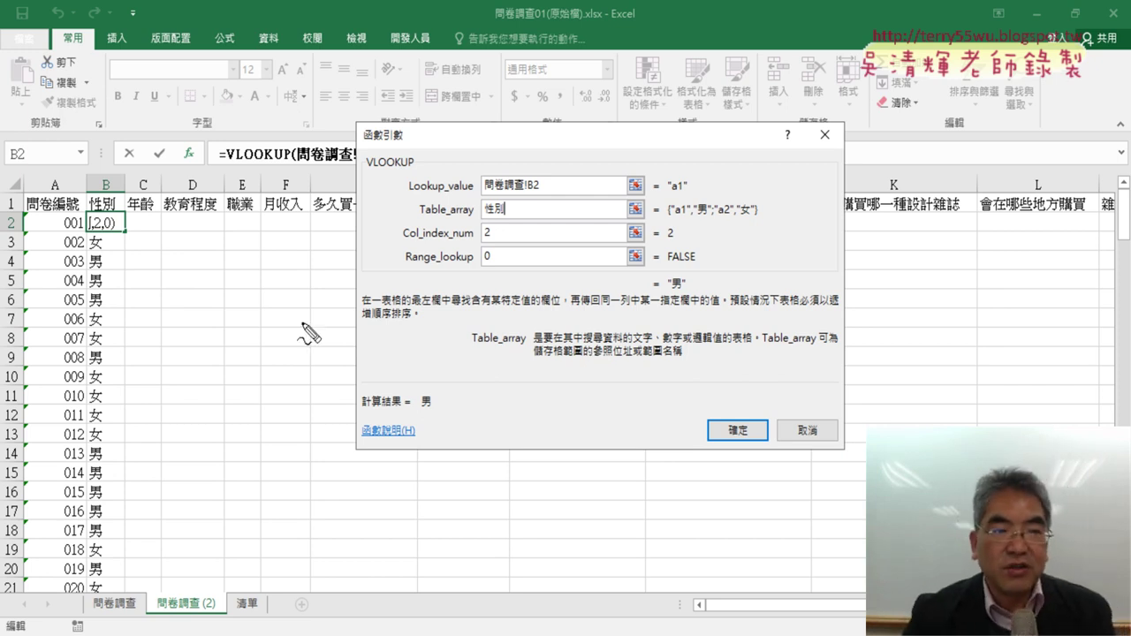
Step: Mark the B1 header and Table_array argument, then cancel the VLOOKUP arguments unapplied
mouse_move(119, 215)
mouse_down()
mouse_move(91, 202)
mouse_move(123, 227)
mouse_up()
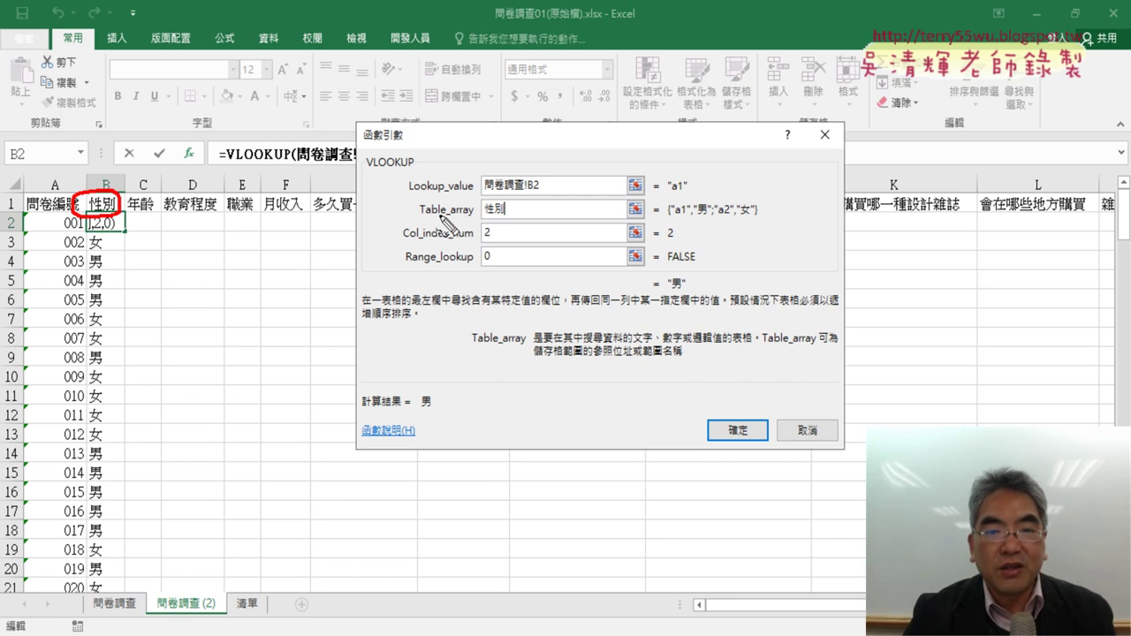
drag(420, 215, 467, 216)
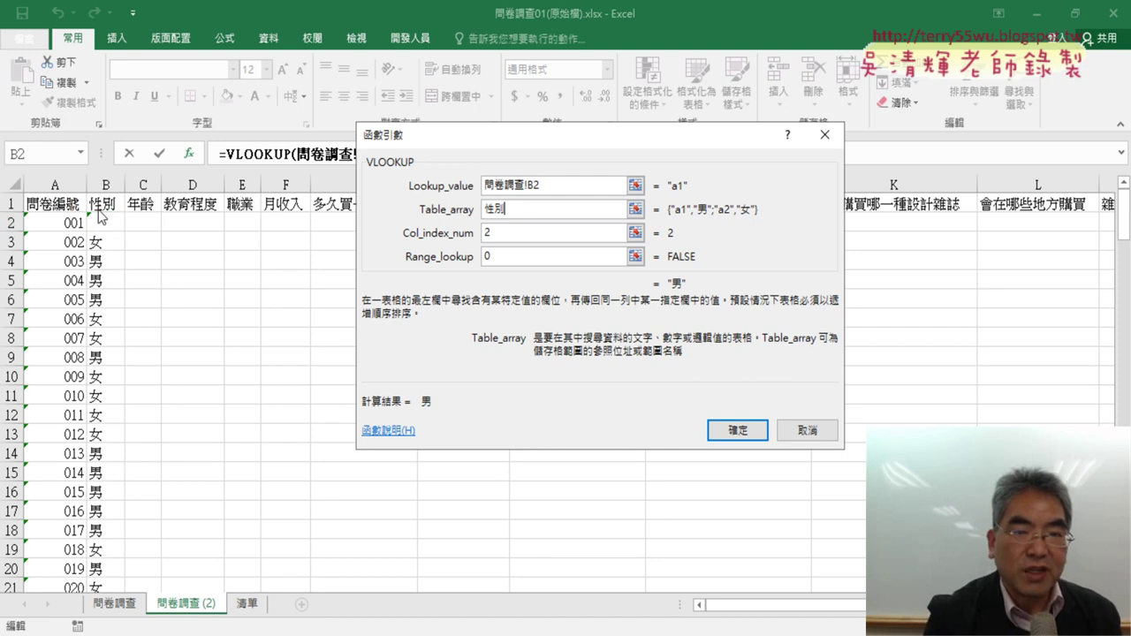
key(ctrl+Page_Down)
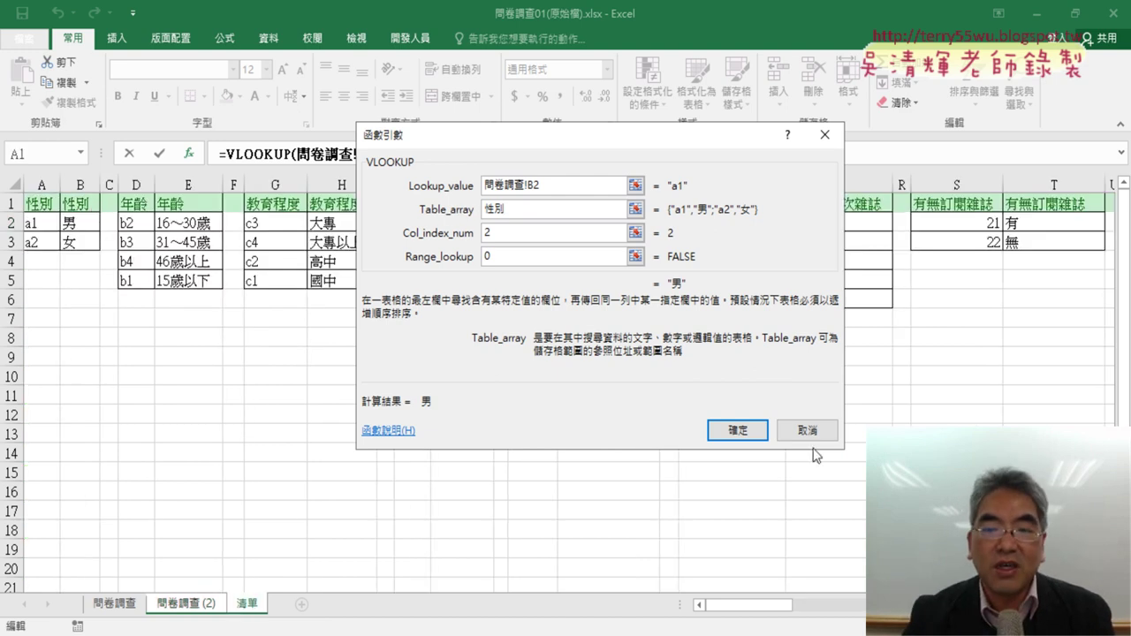
click(807, 431)
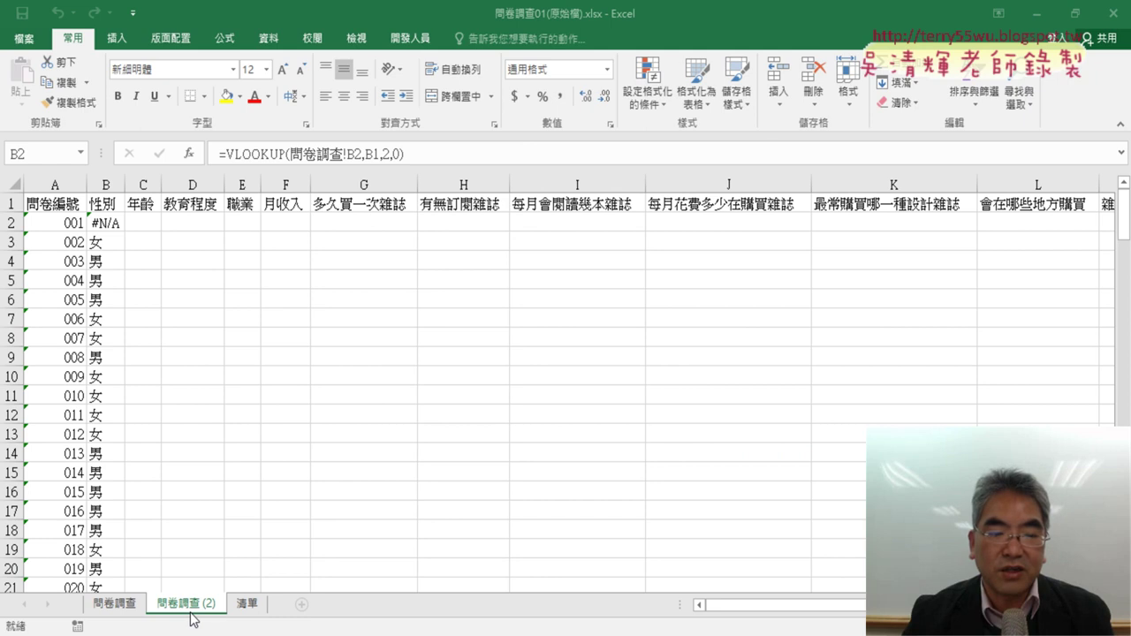
Step: On the 清單 sheet, name the education table G2:H5 as 教育程度
click(249, 607)
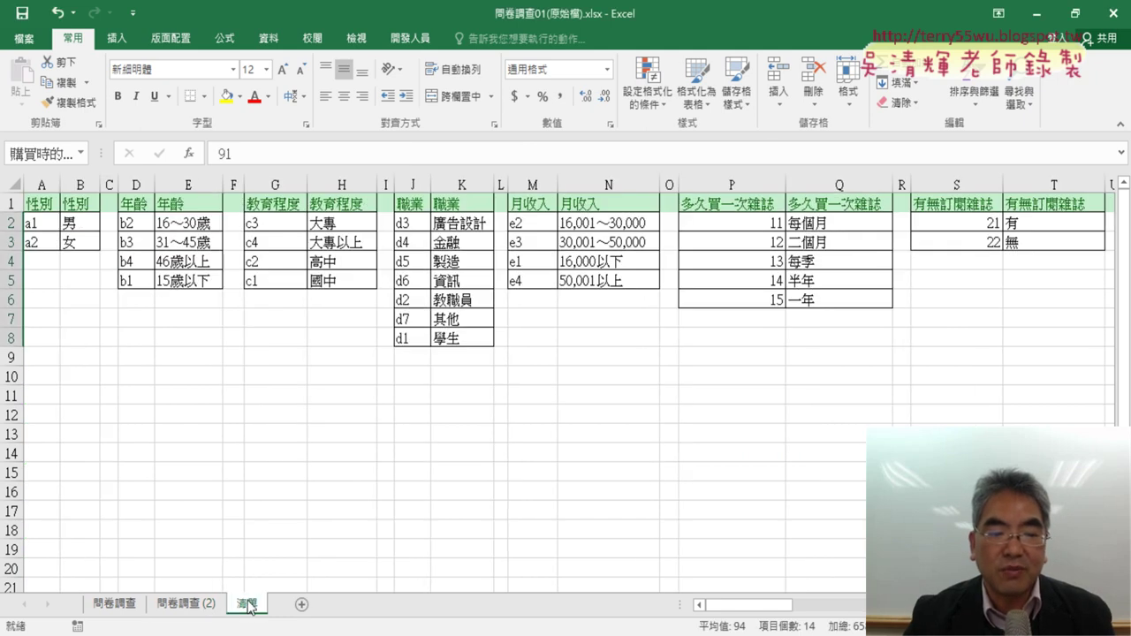
click(79, 204)
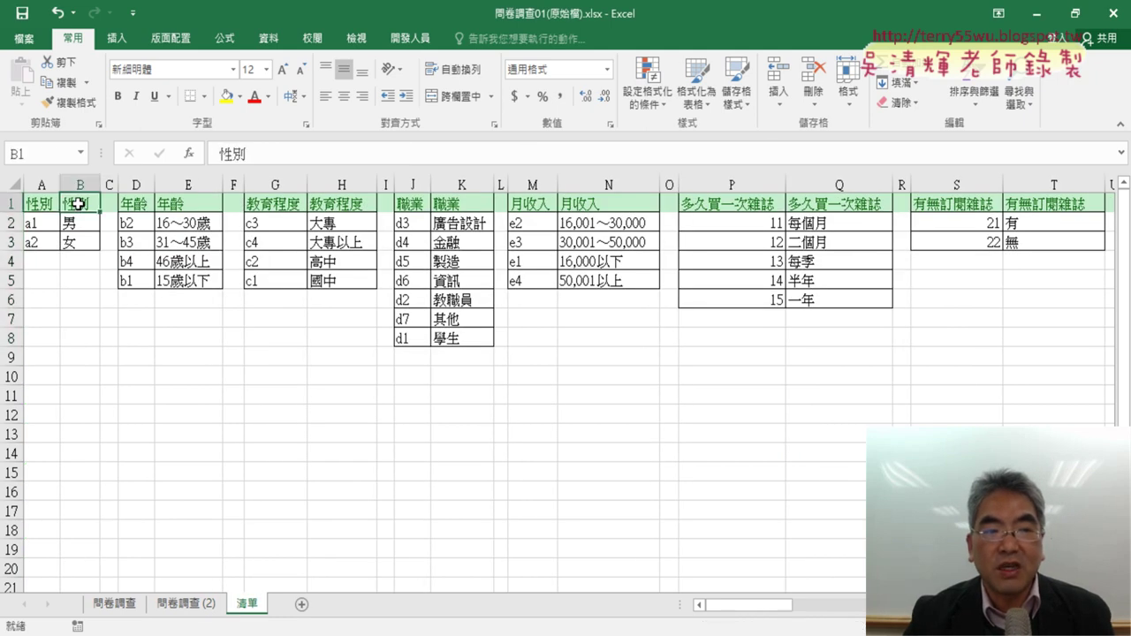
click(187, 204)
click(355, 207)
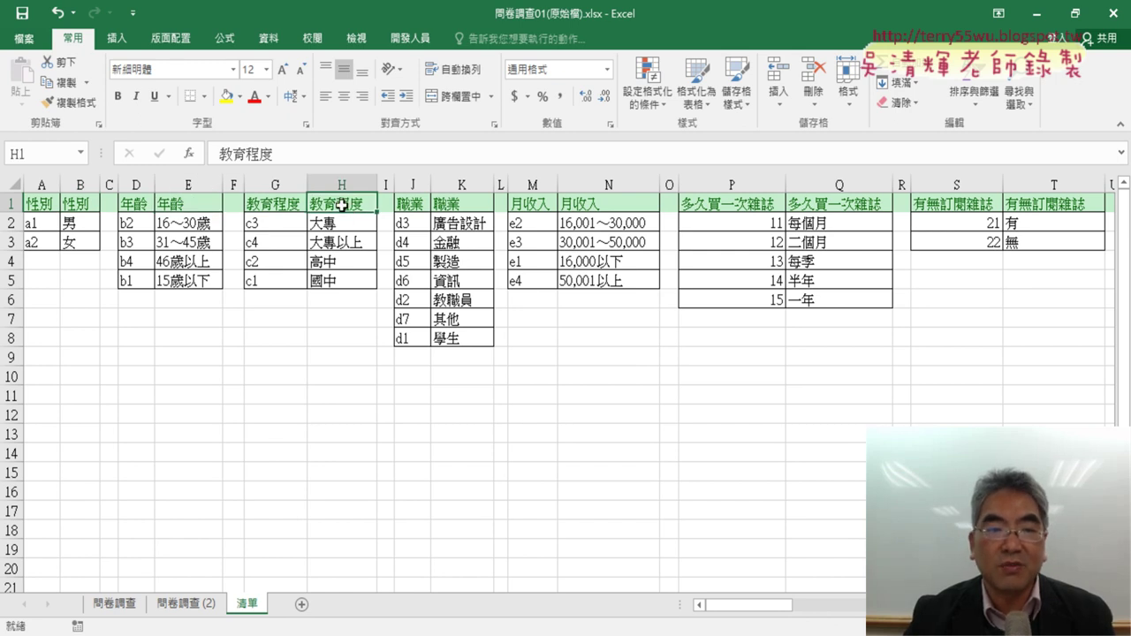
click(273, 205)
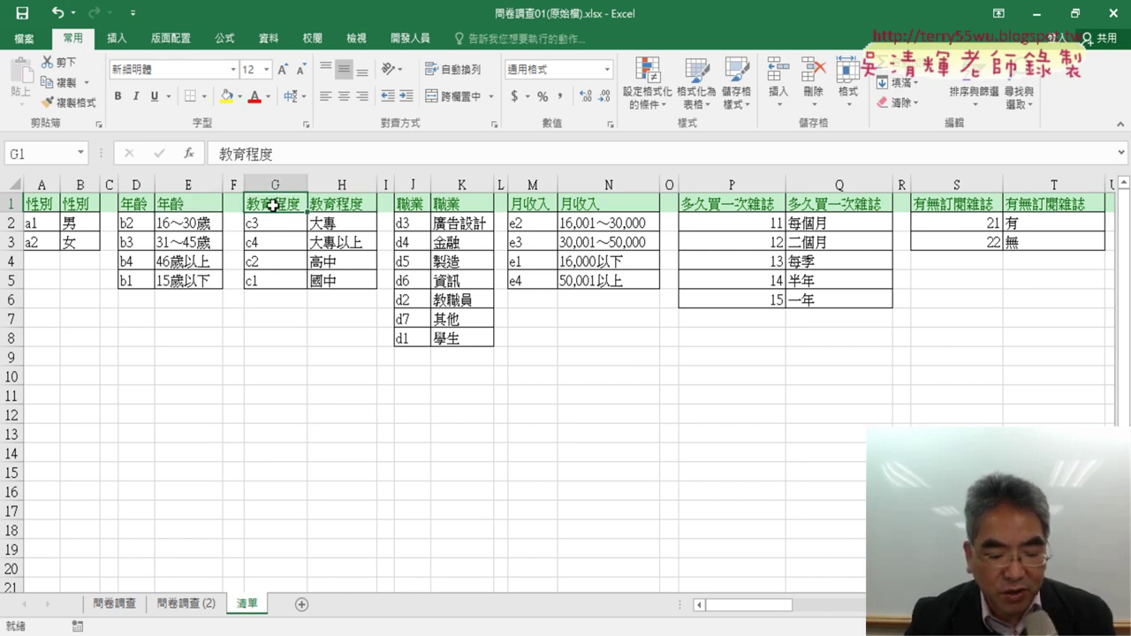
key(ctrl+c)
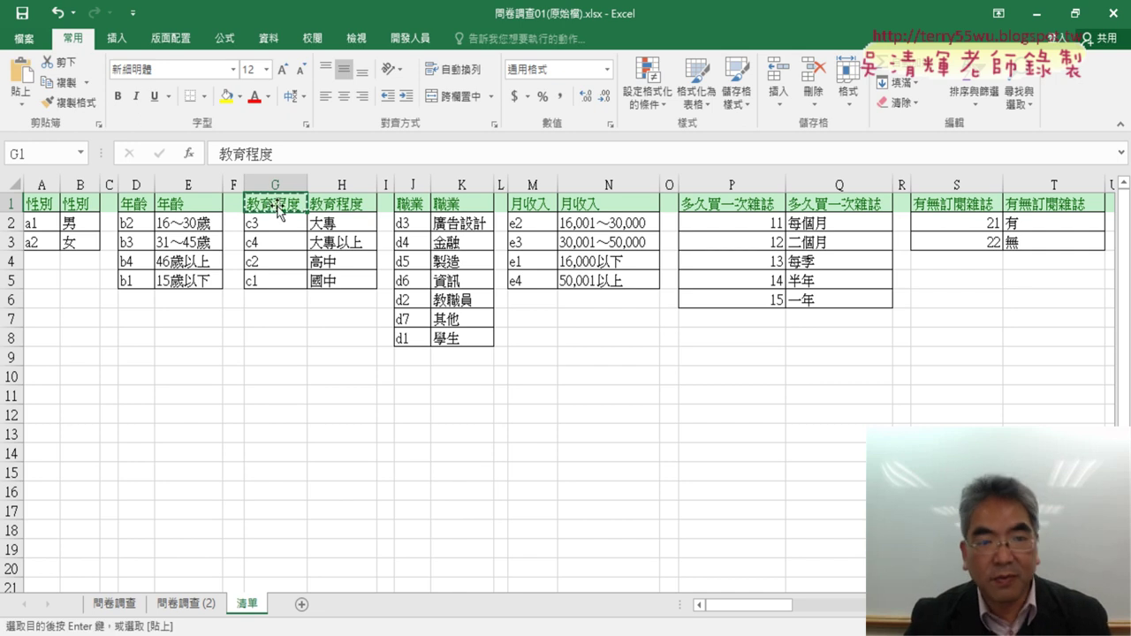
mouse_move(274, 223)
mouse_down()
mouse_move(349, 261)
mouse_move(349, 281)
mouse_up()
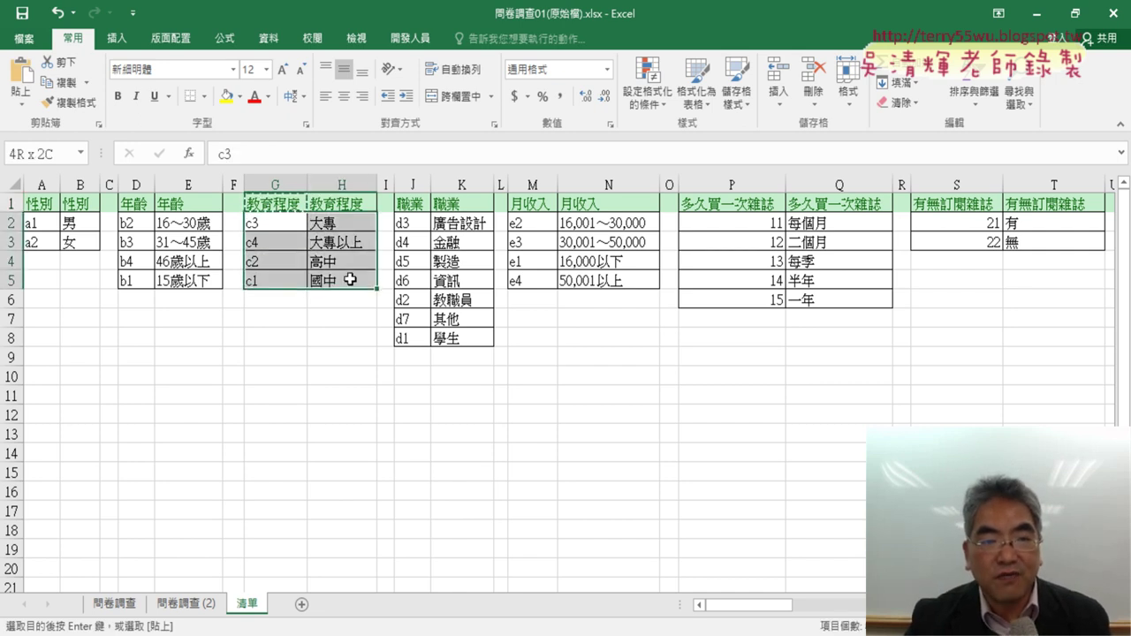
click(44, 154)
text(教育程度)
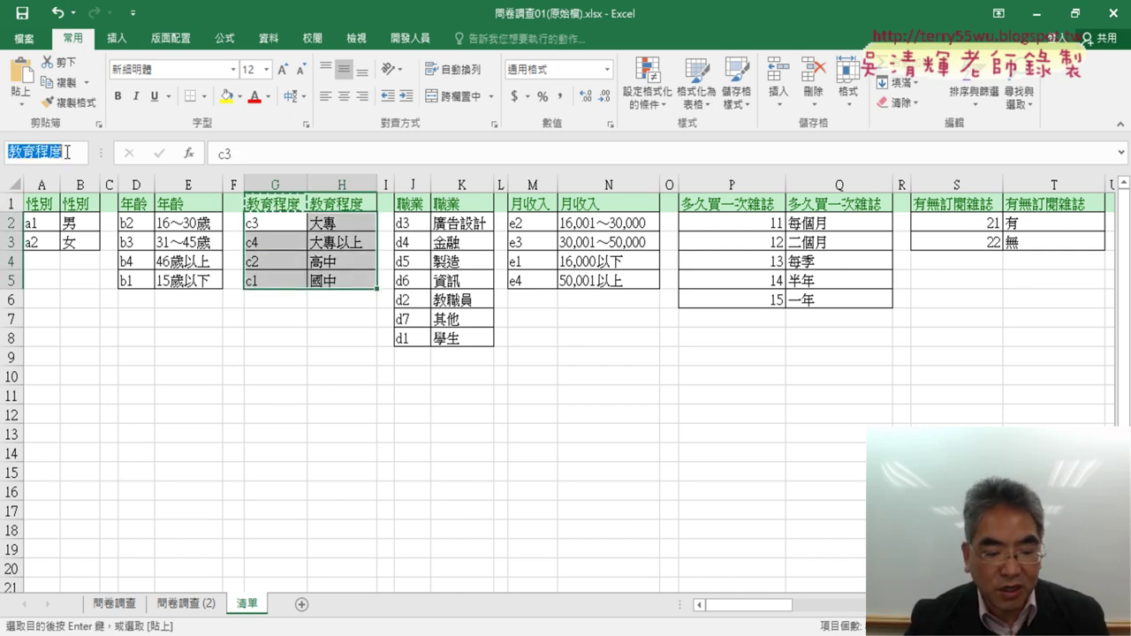
key(Return)
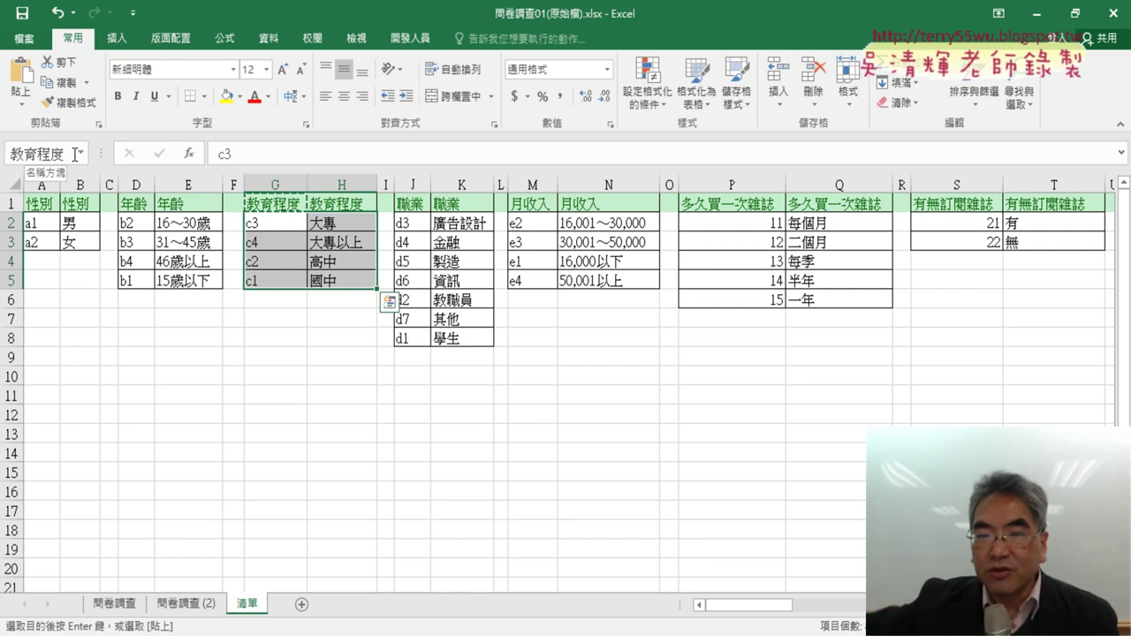
Step: Check that the P2:Q6 magazine-frequency table is named 多久買一次雜誌
click(412, 203)
click(539, 205)
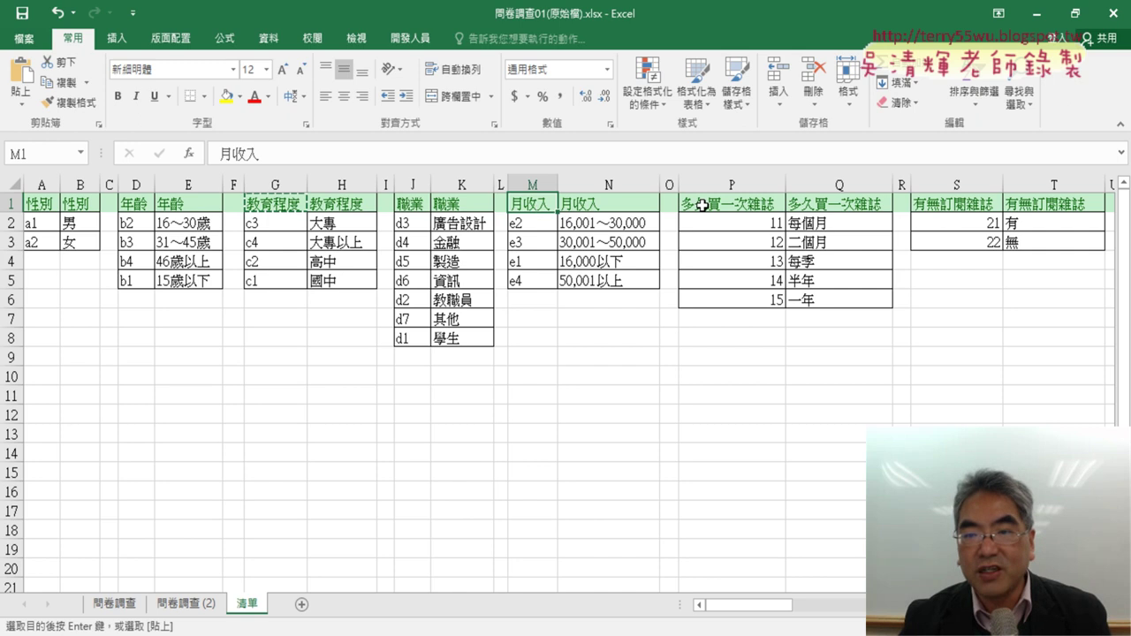
click(765, 205)
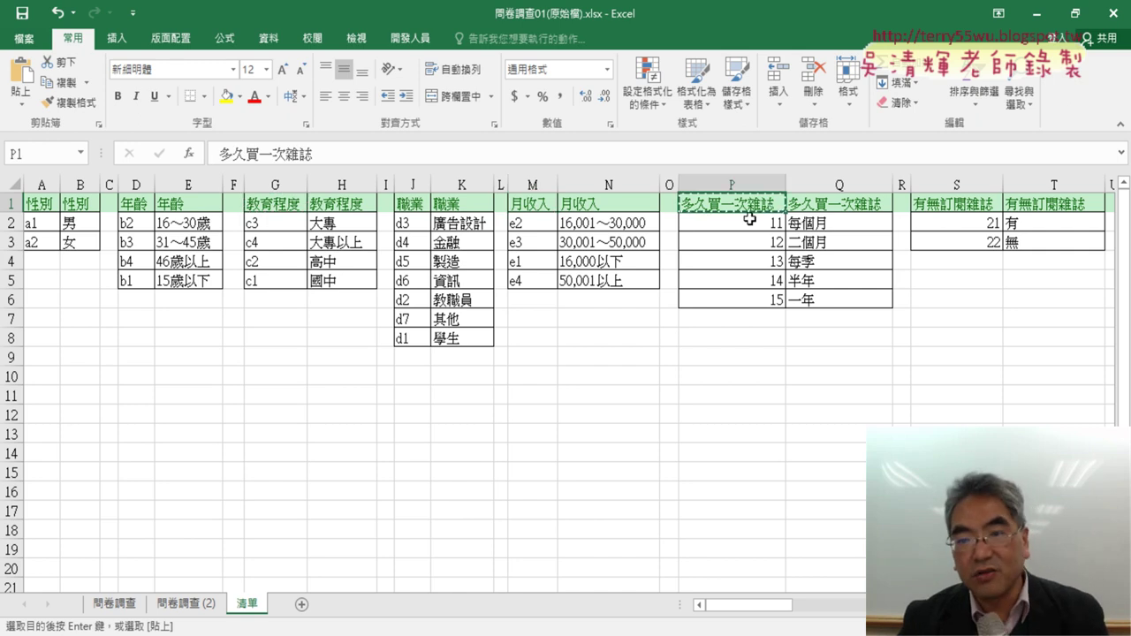
drag(751, 222, 856, 299)
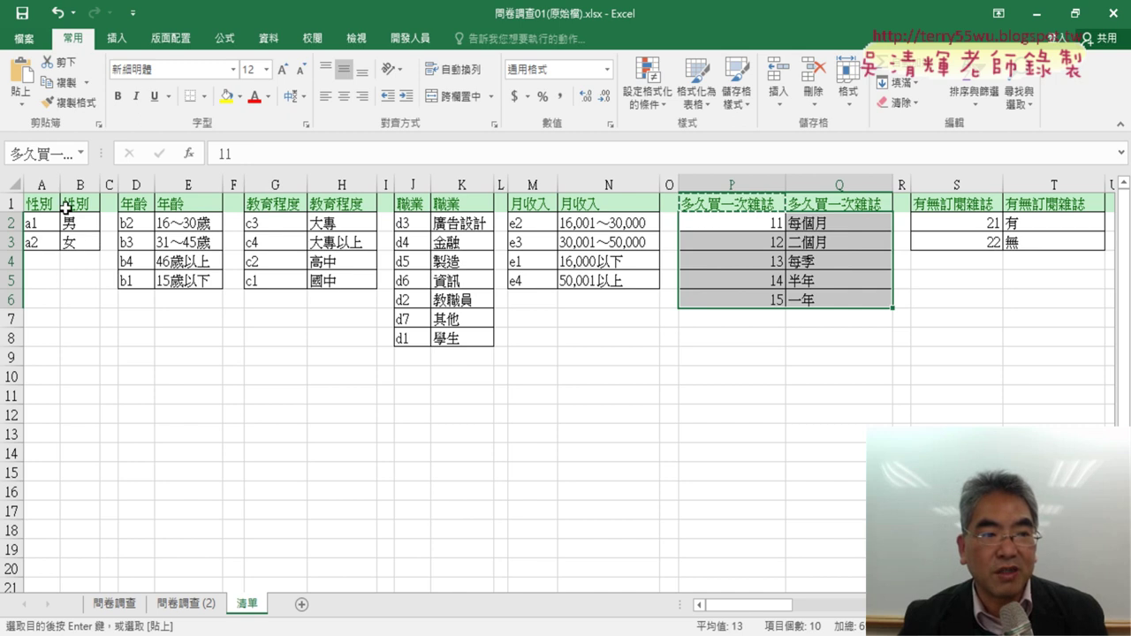
click(45, 155)
click(45, 156)
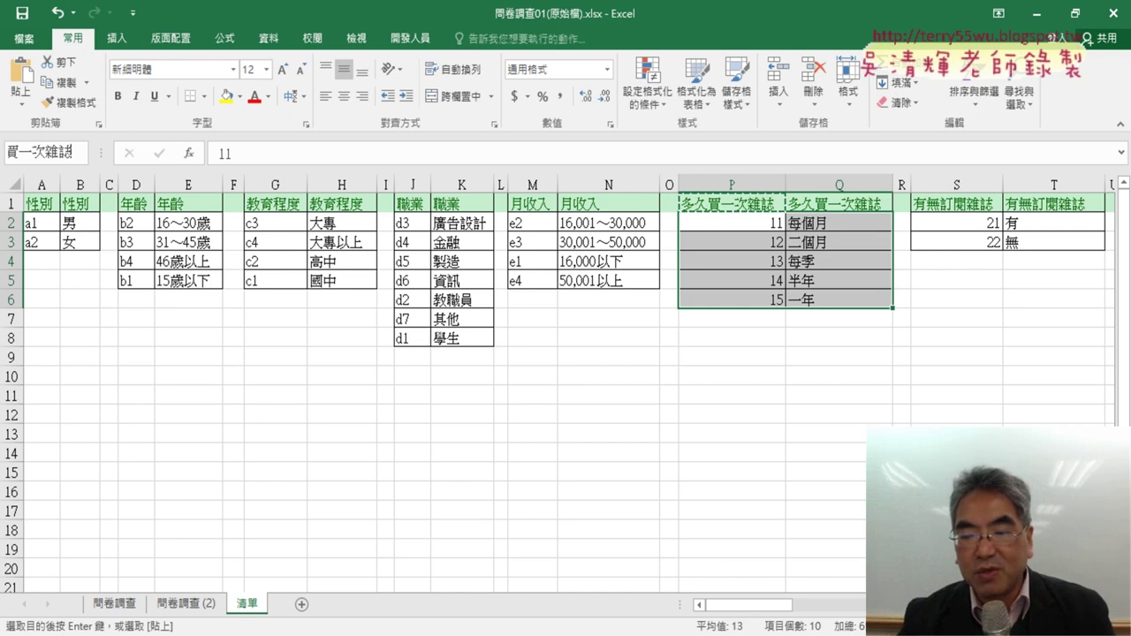
mouse_move(745, 609)
mouse_down()
mouse_move(860, 611)
mouse_move(722, 610)
mouse_up()
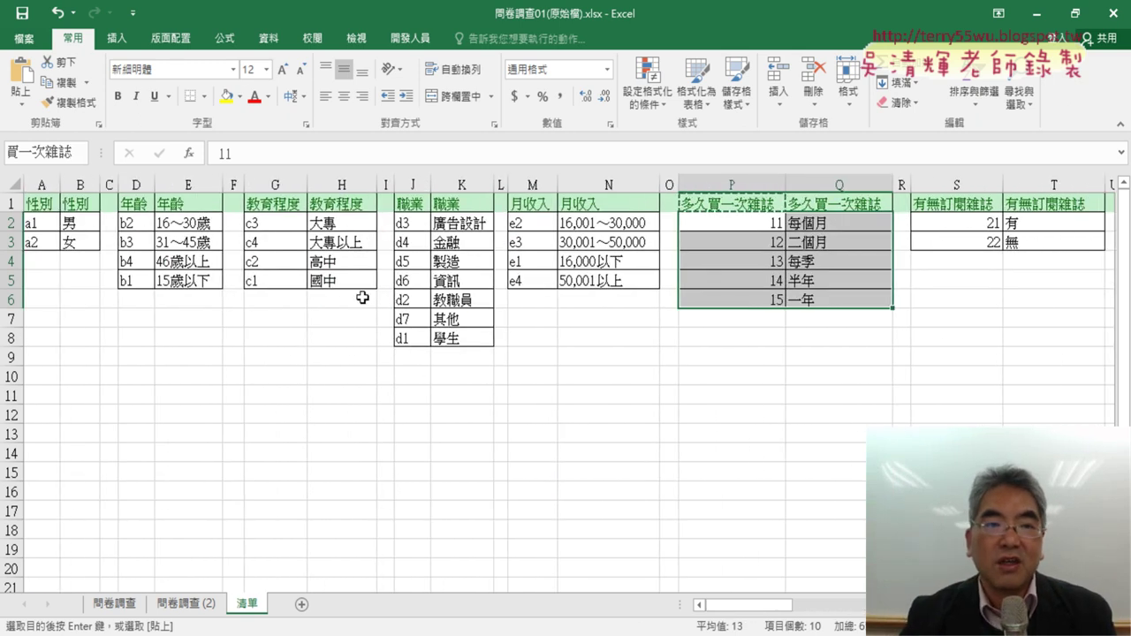
Step: Open Name Manager, widen its columns, and inspect the 性別 and 教育程度 names' references
click(223, 42)
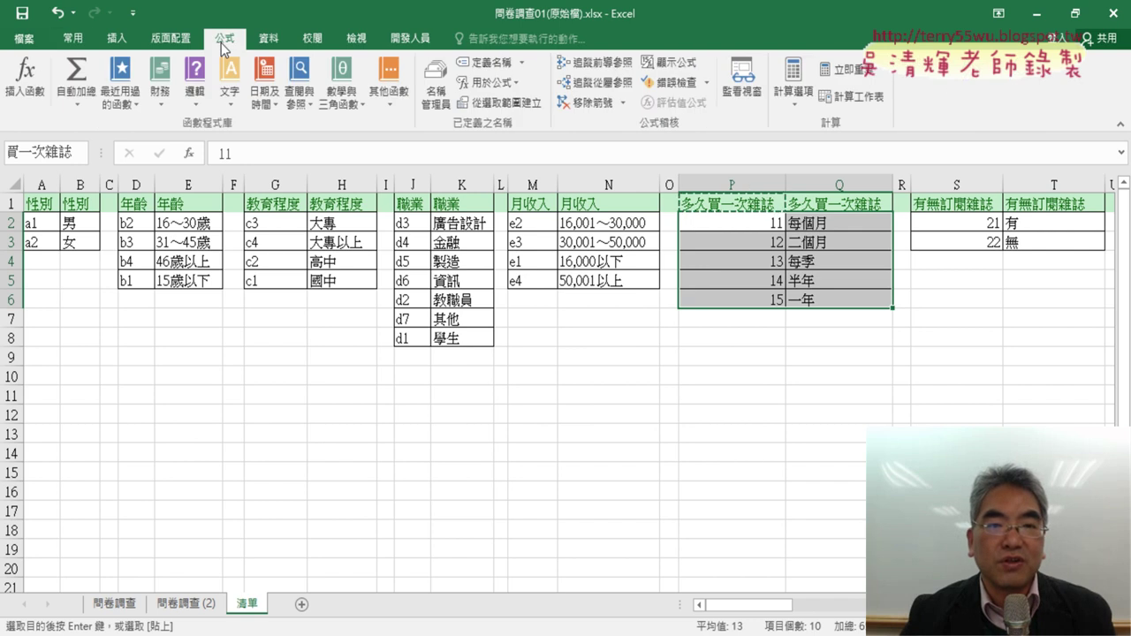
click(435, 92)
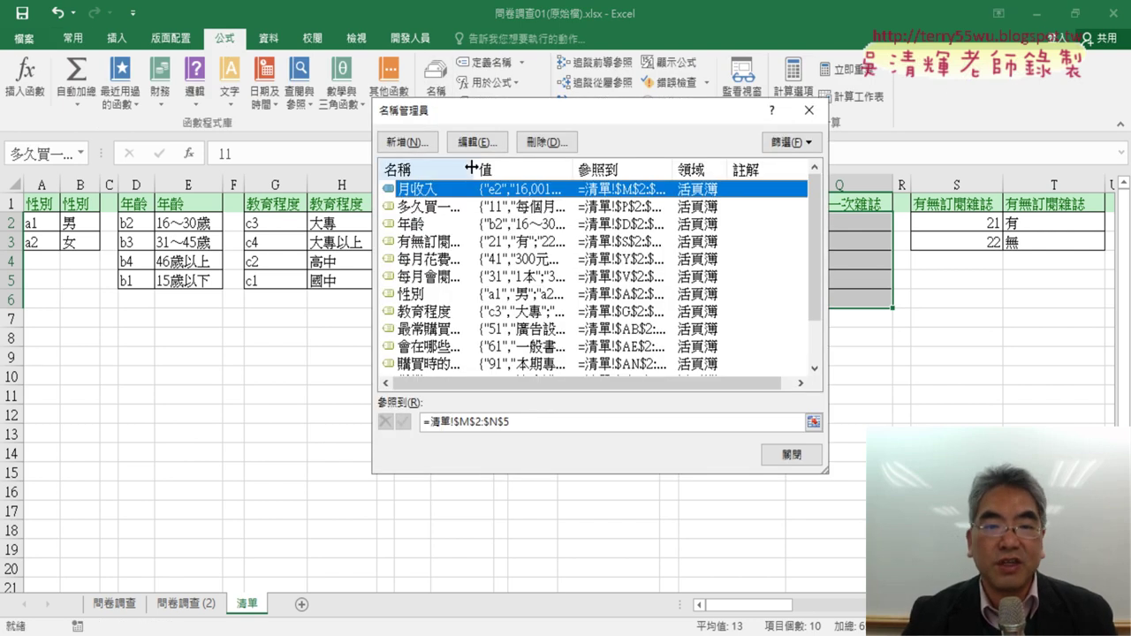
drag(474, 169, 504, 169)
drag(806, 278, 806, 318)
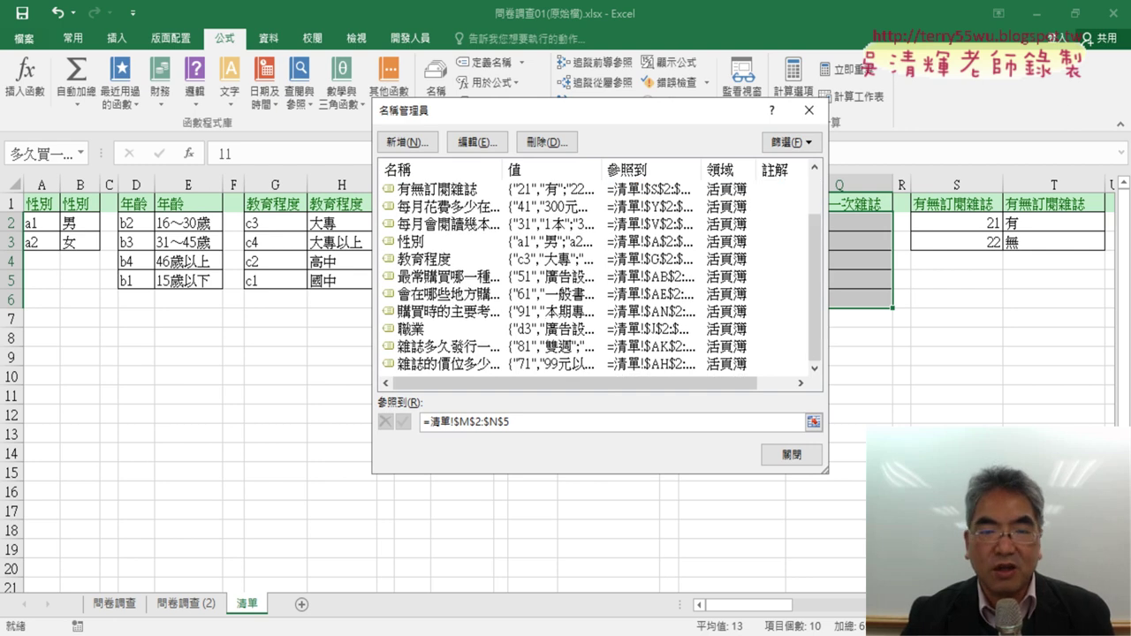
click(420, 246)
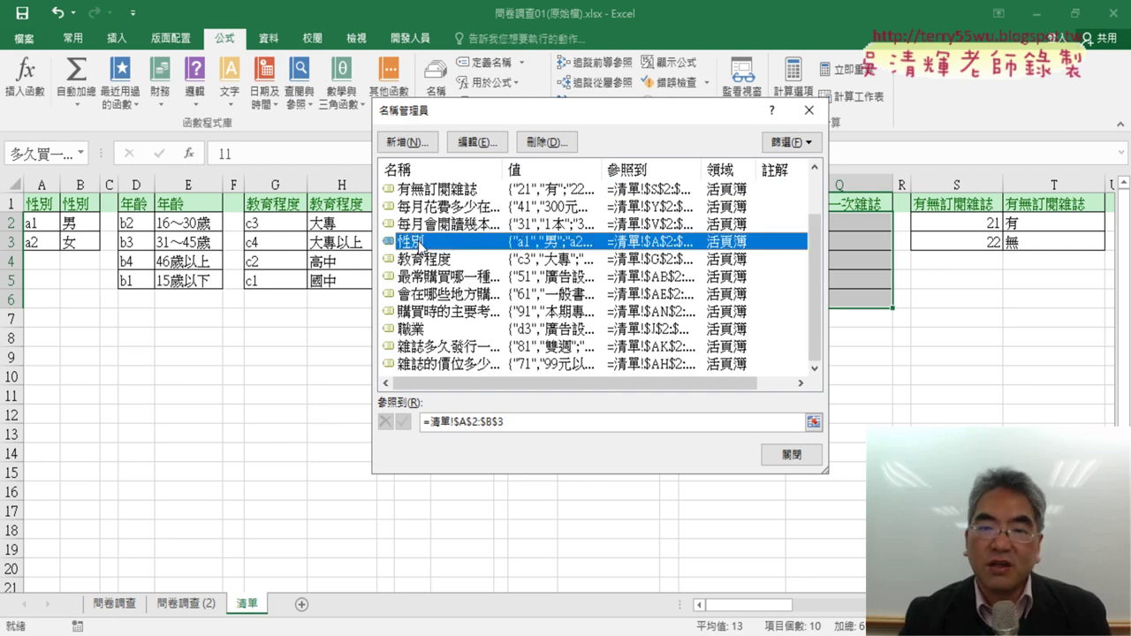
drag(703, 169, 771, 169)
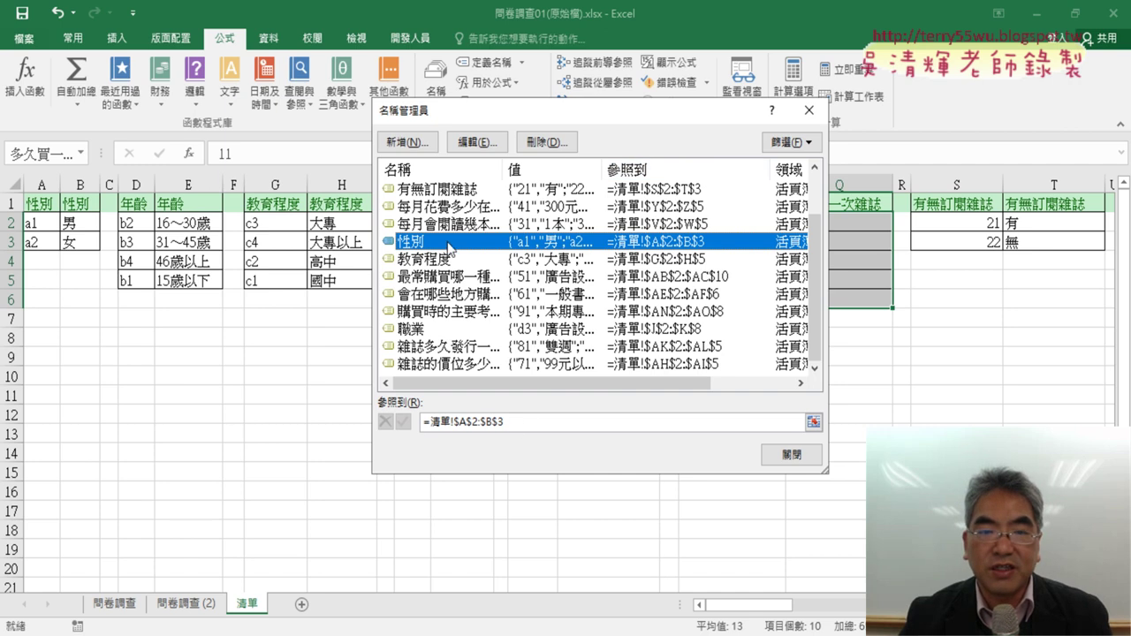
click(527, 418)
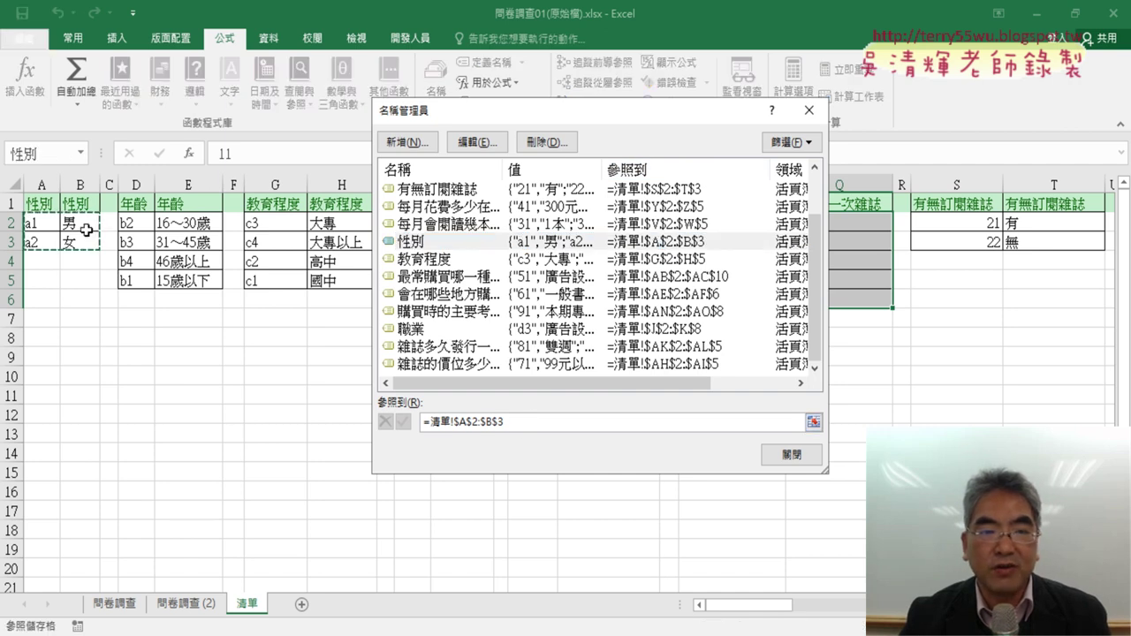
click(464, 265)
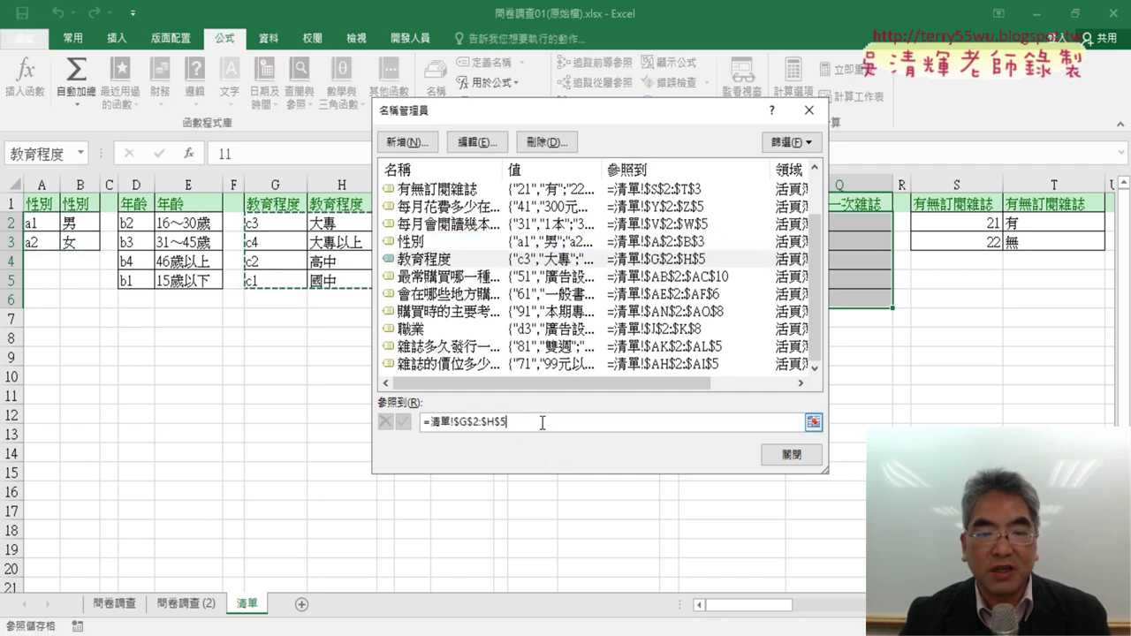
Step: Try pointing 教育程度's reference at G1, then discard the change, keeping 清單!$G$2:$H$5
drag(492, 111, 637, 116)
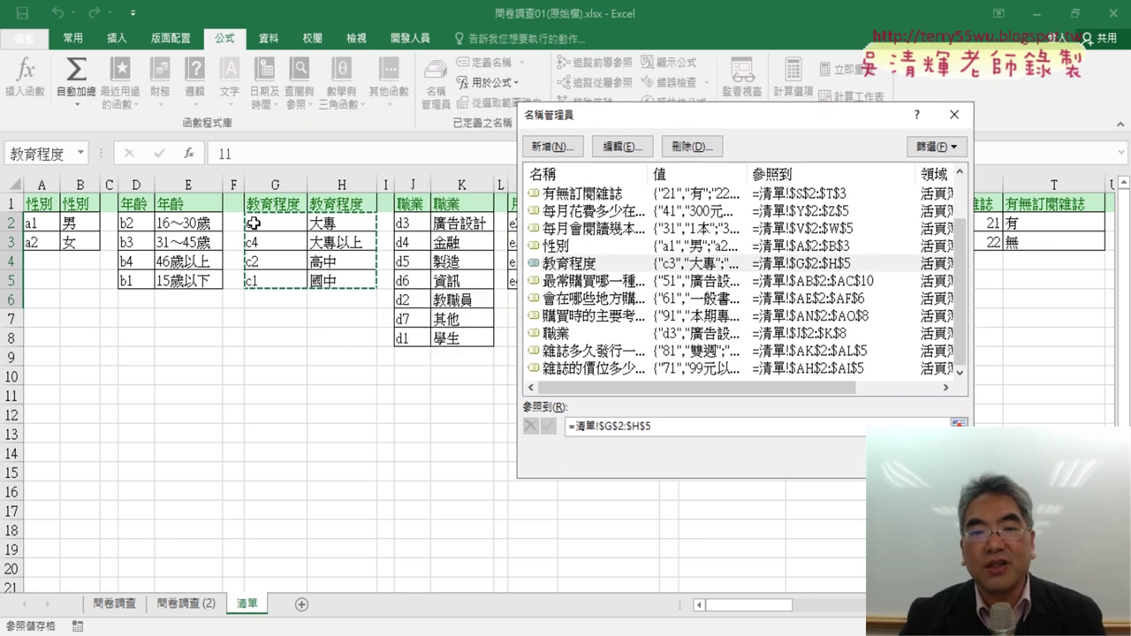
drag(273, 222, 353, 280)
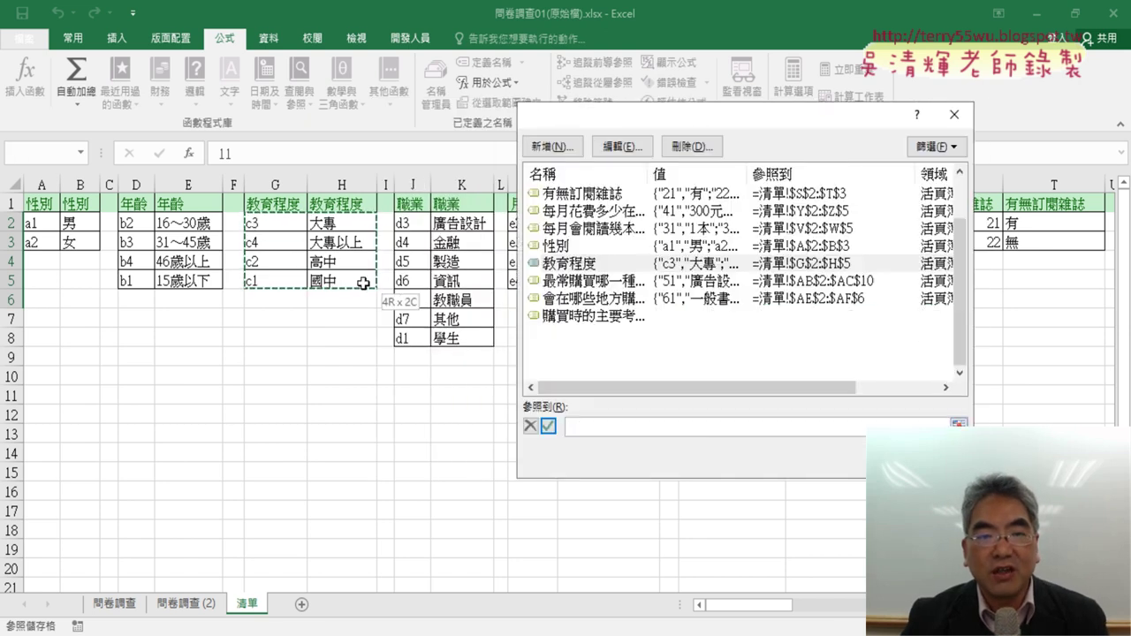
click(548, 426)
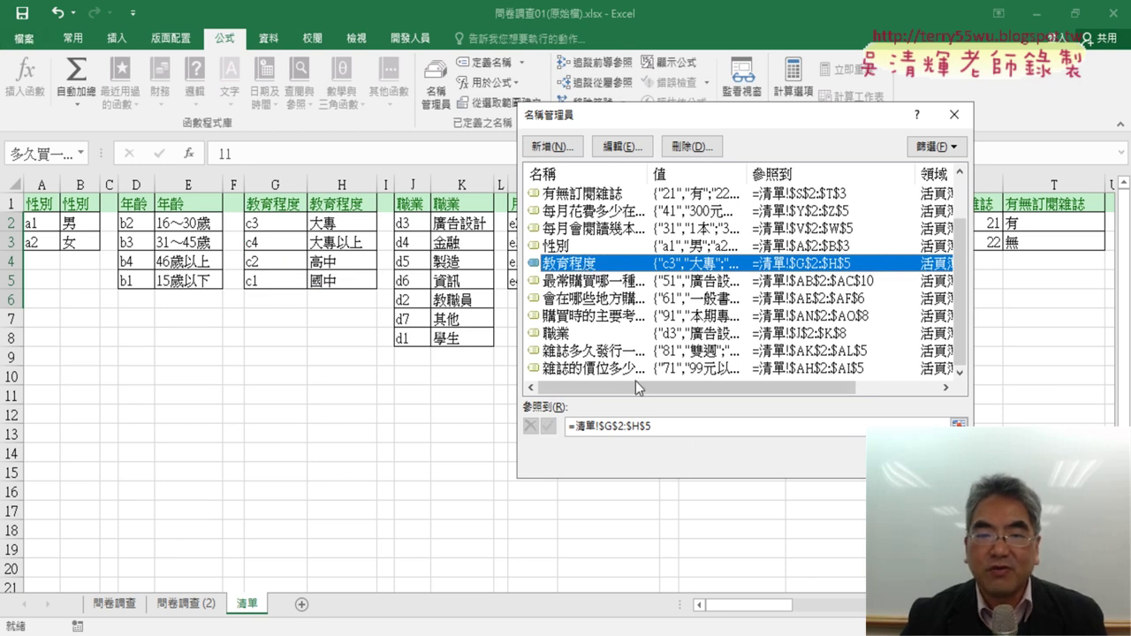
click(654, 426)
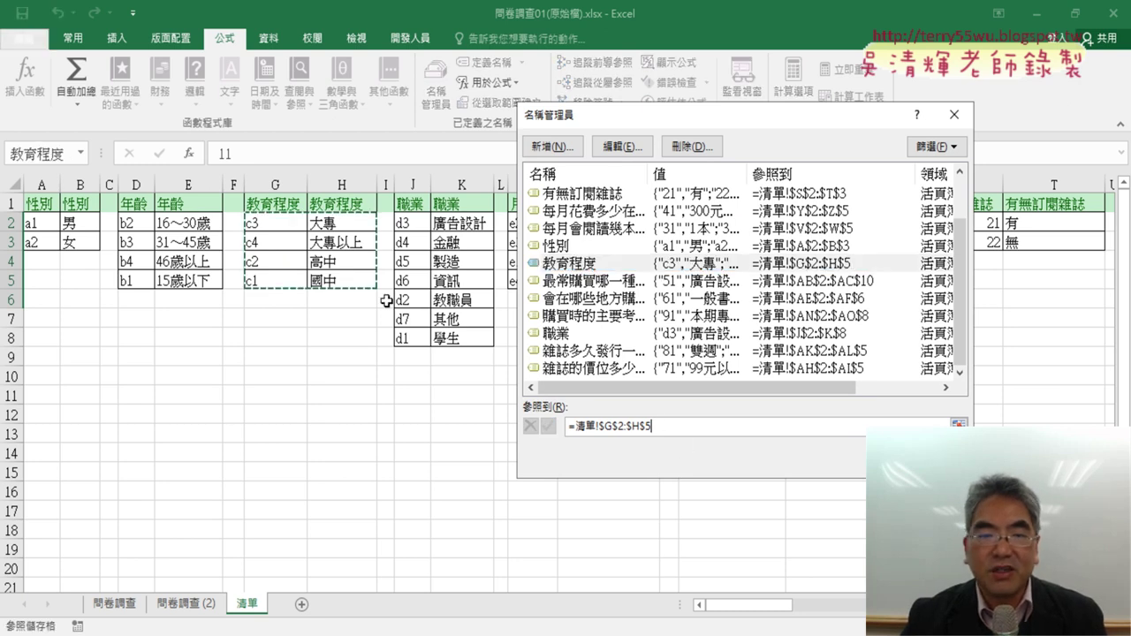
click(274, 205)
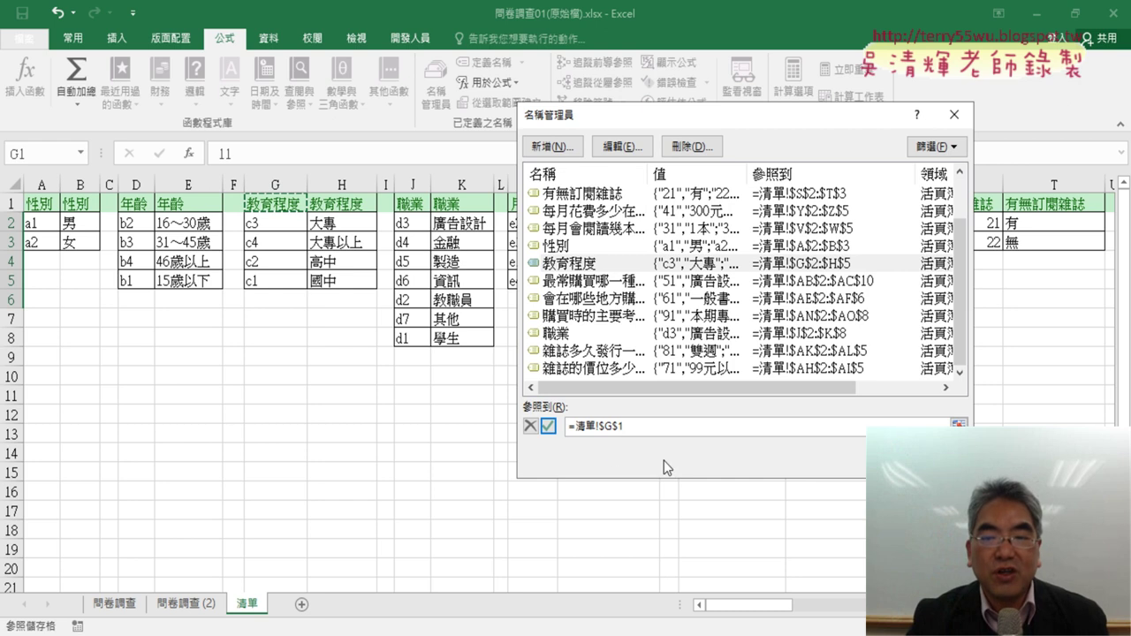
key(Return)
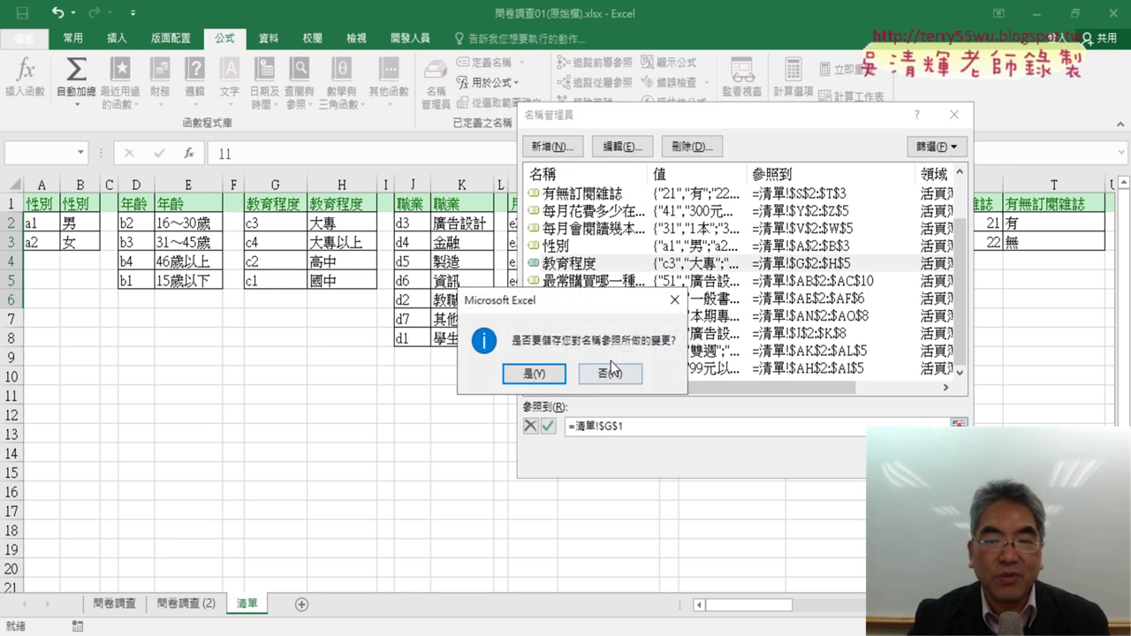
click(611, 371)
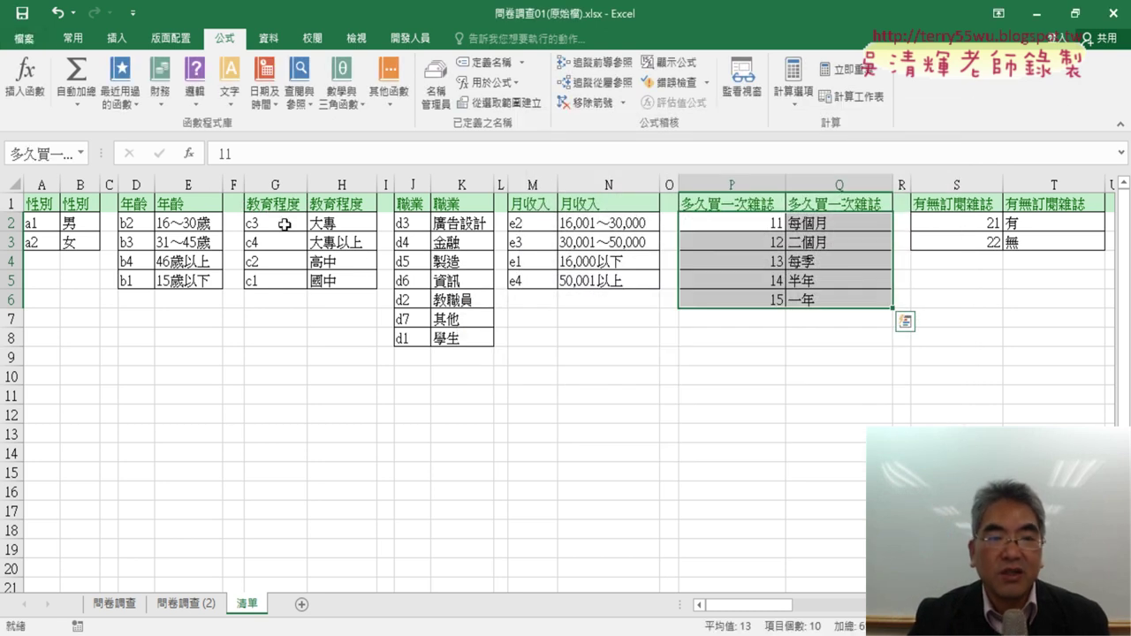
Step: On 問卷調查 (2), fill B2's formula down to row 151, undo it, and reopen B2's formula
click(185, 603)
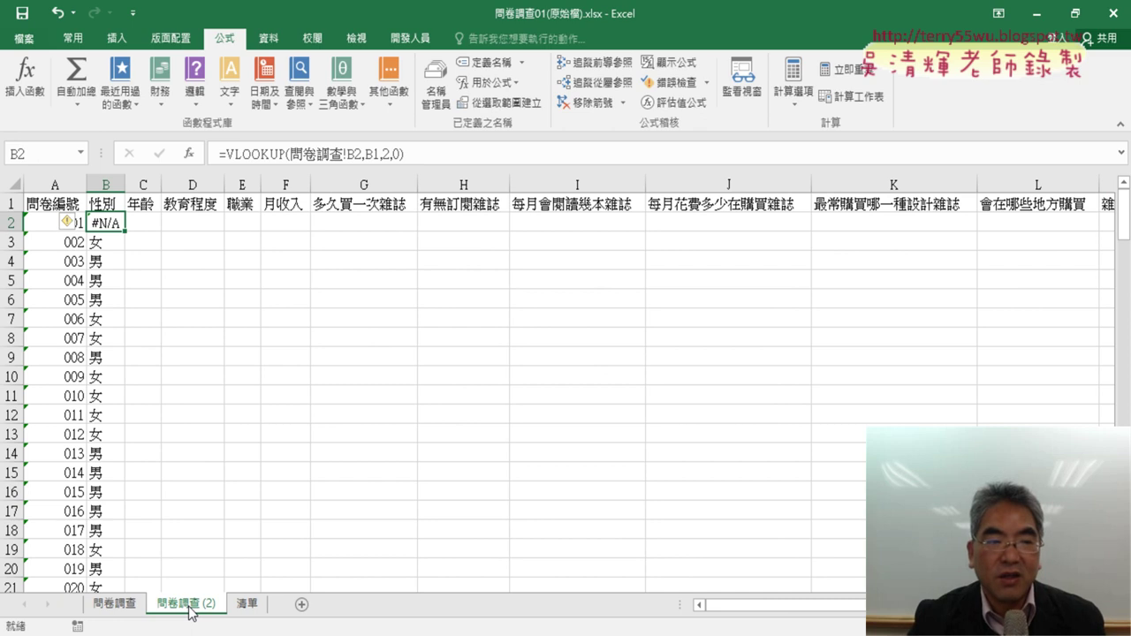
click(251, 154)
click(195, 160)
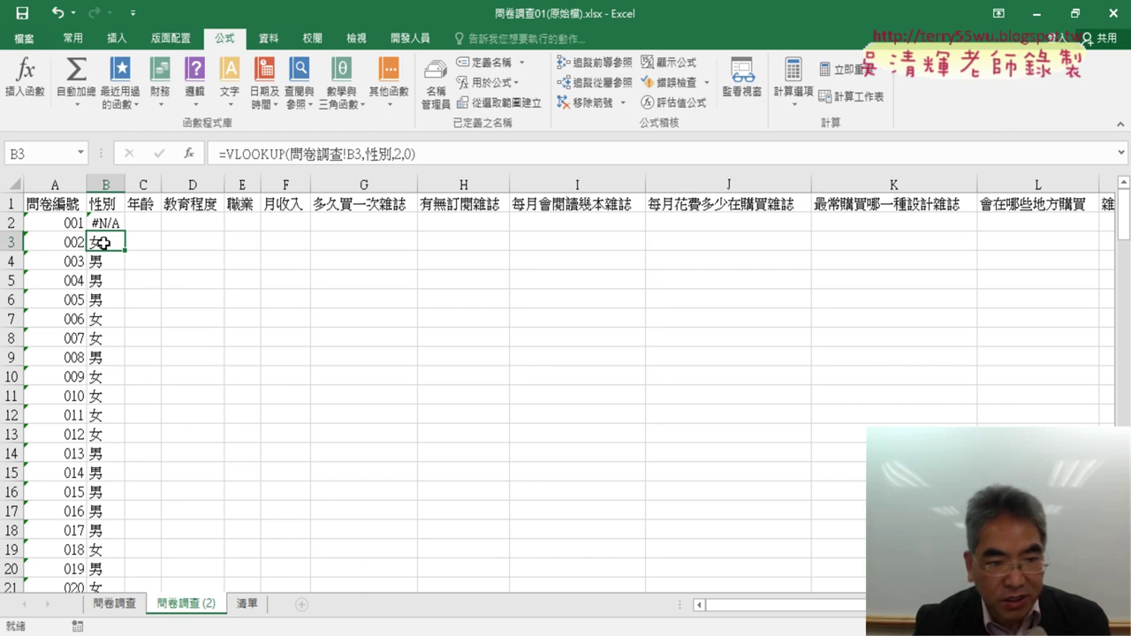
key(ctrl+shift+Down)
key(ctrl+d)
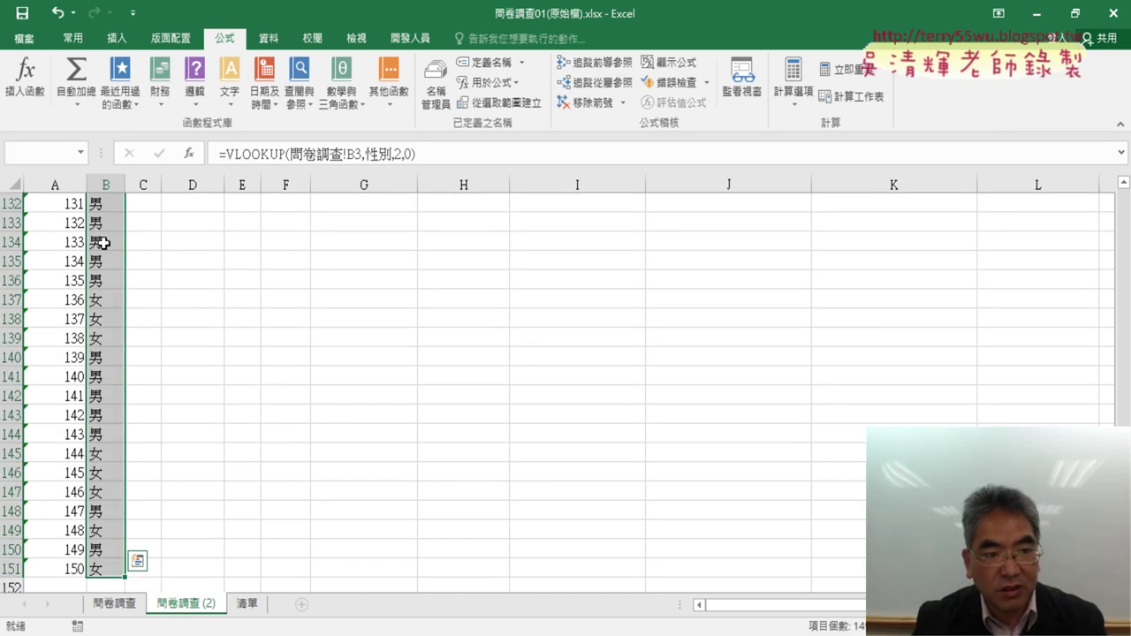
key(ctrl+z)
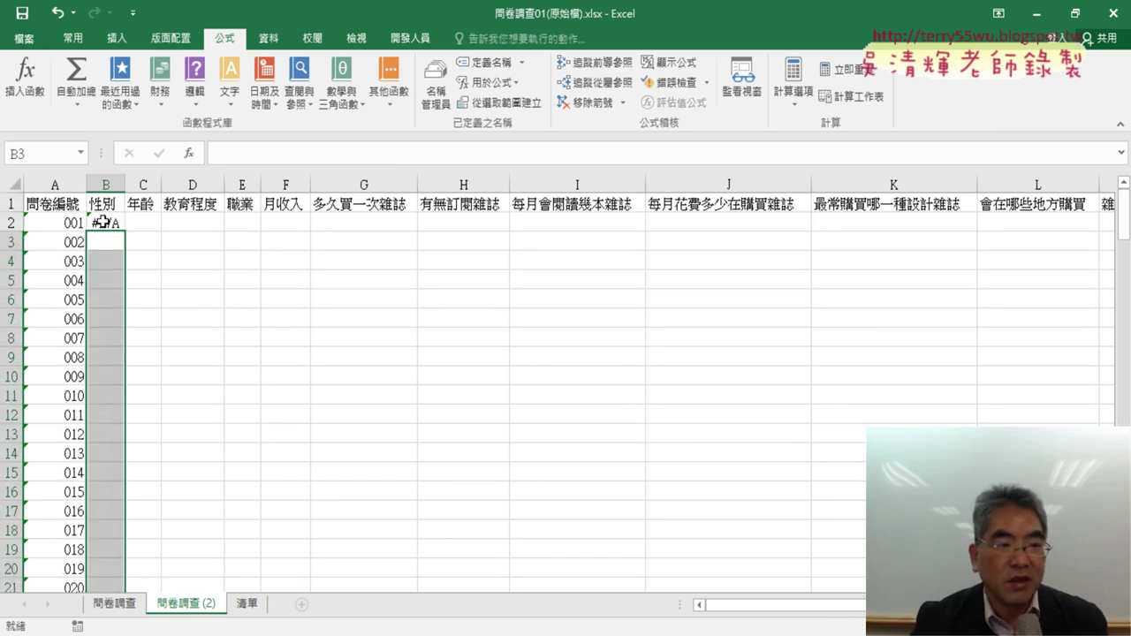
click(104, 222)
click(268, 154)
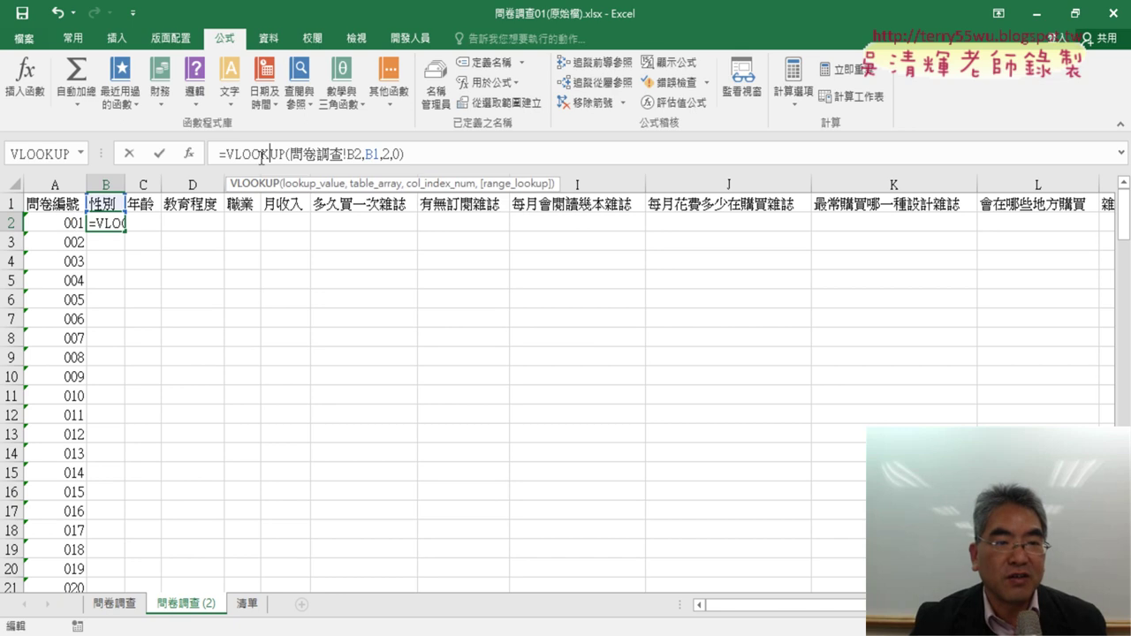
Step: In B2's VLOOKUP arguments, change Table_array from B1 to indirect(B$1)
click(191, 154)
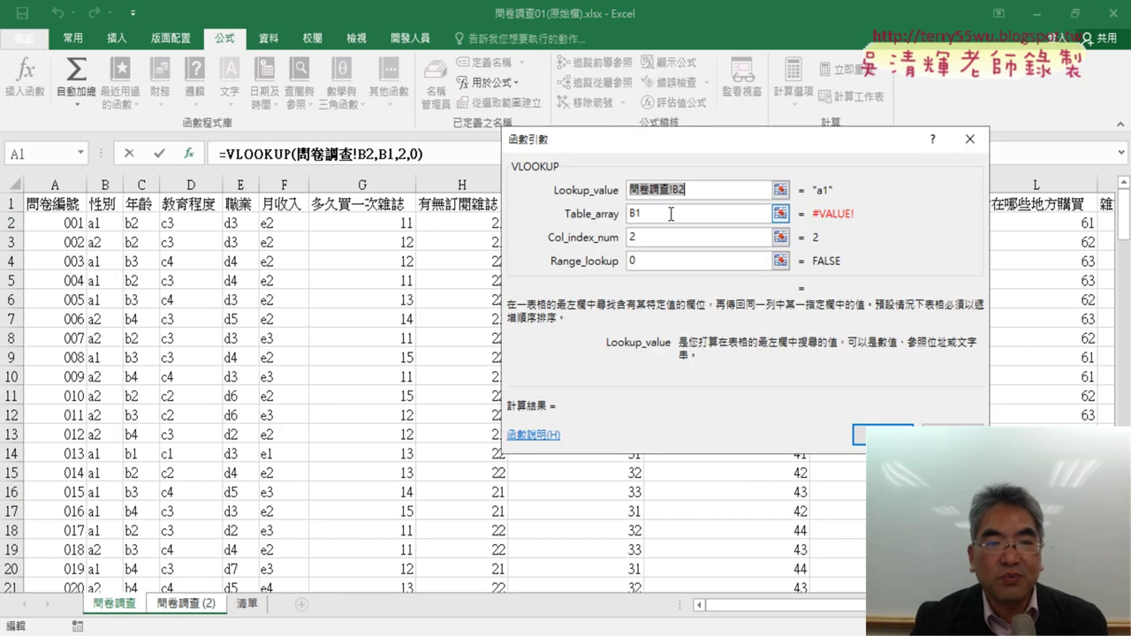
click(659, 216)
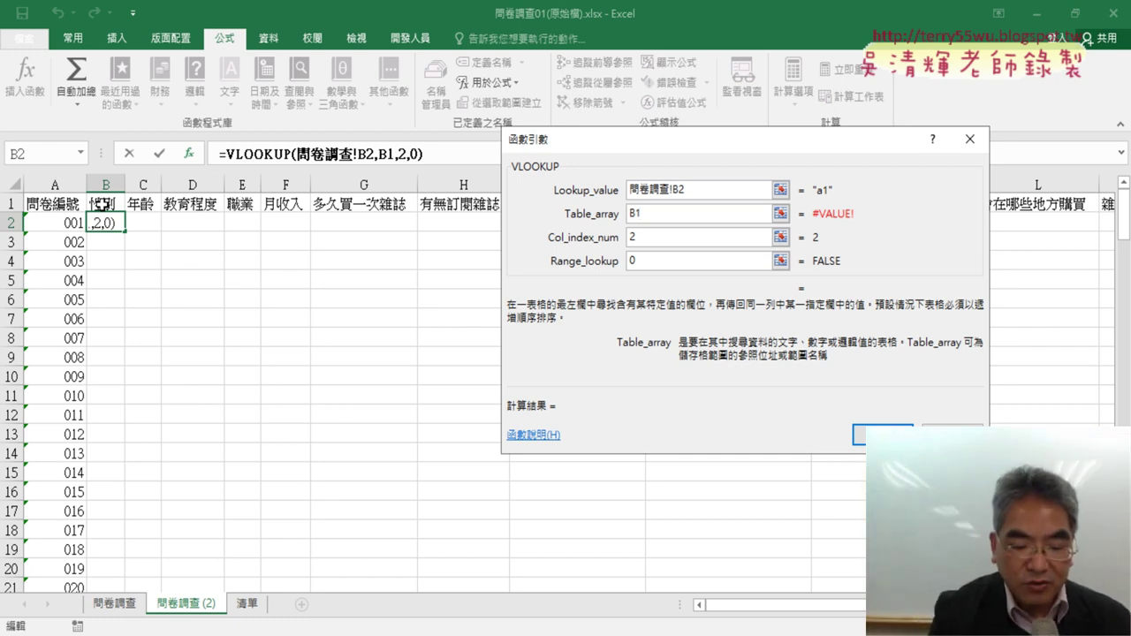
text(i)
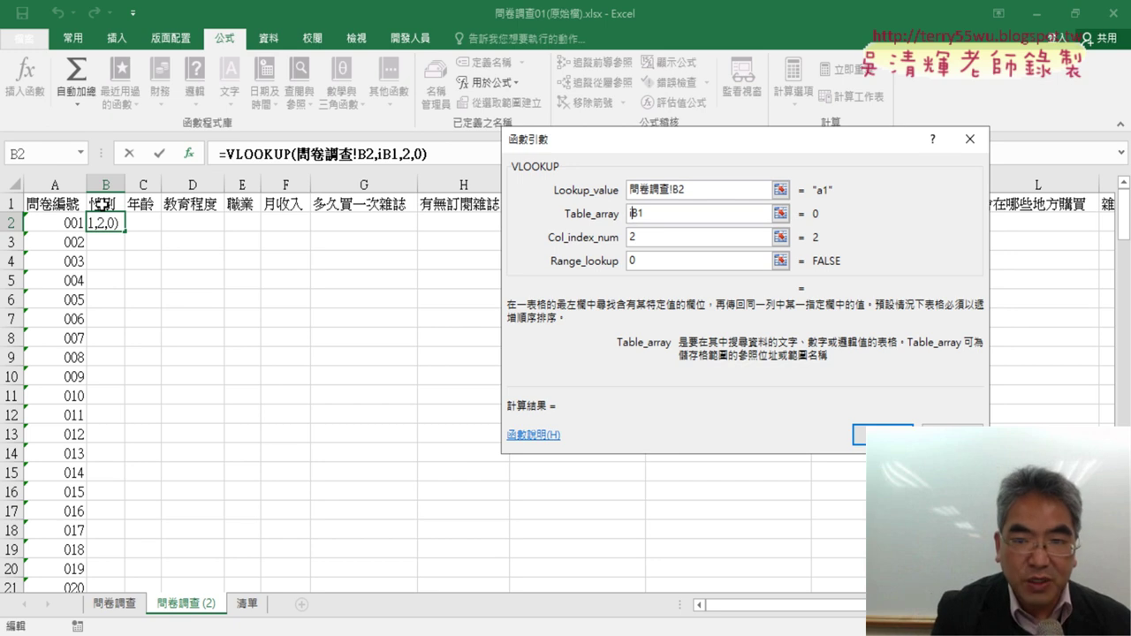
text(n)
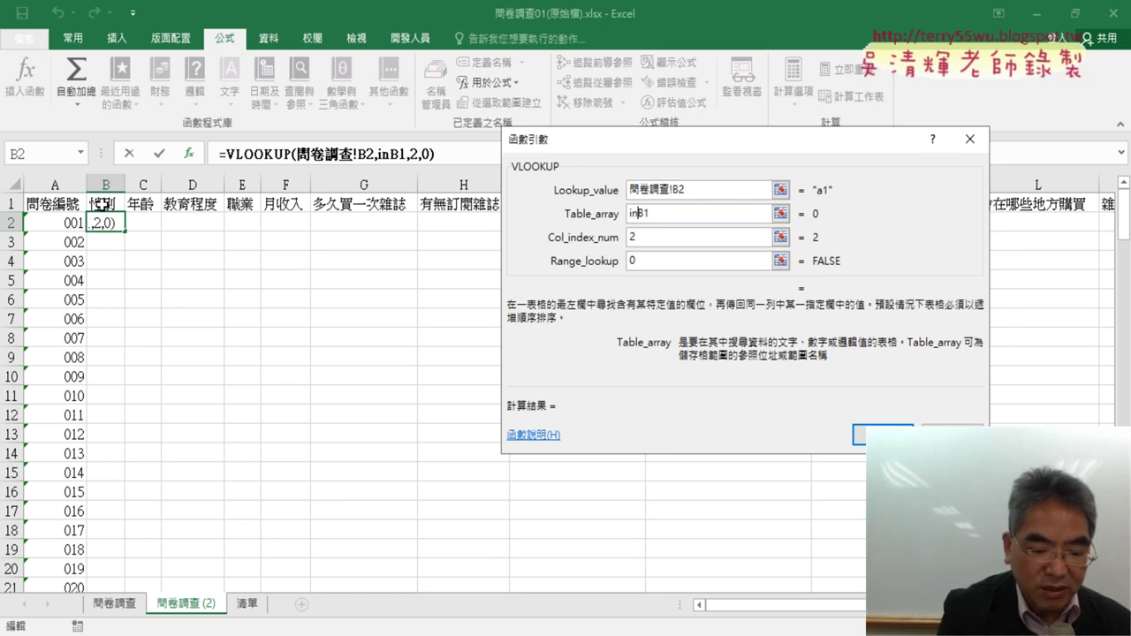
text(di)
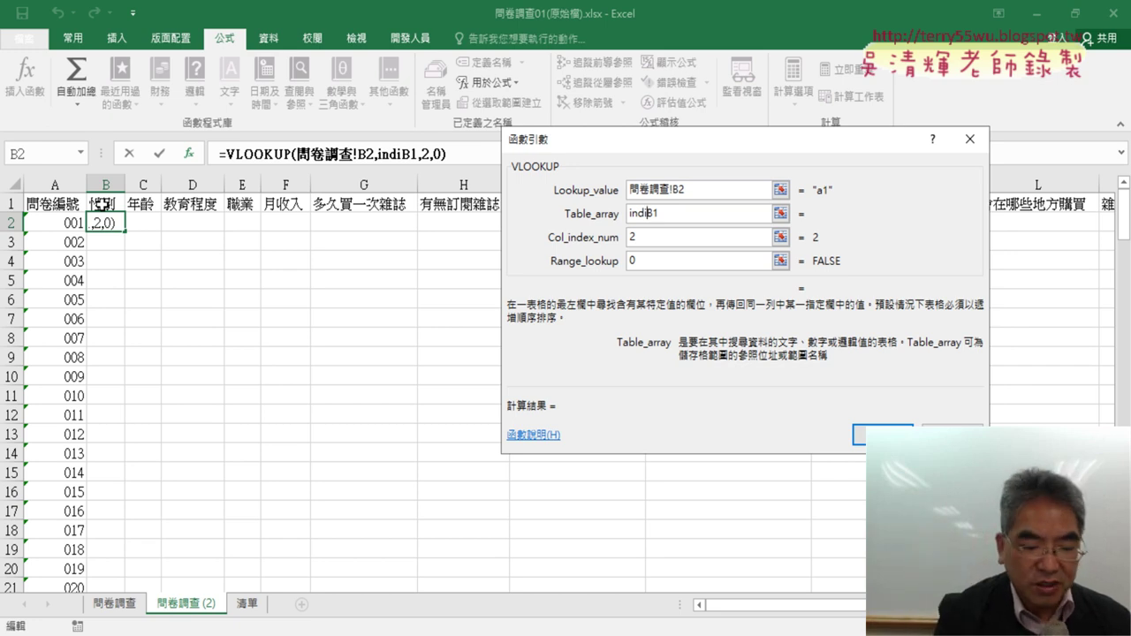
text(rect)
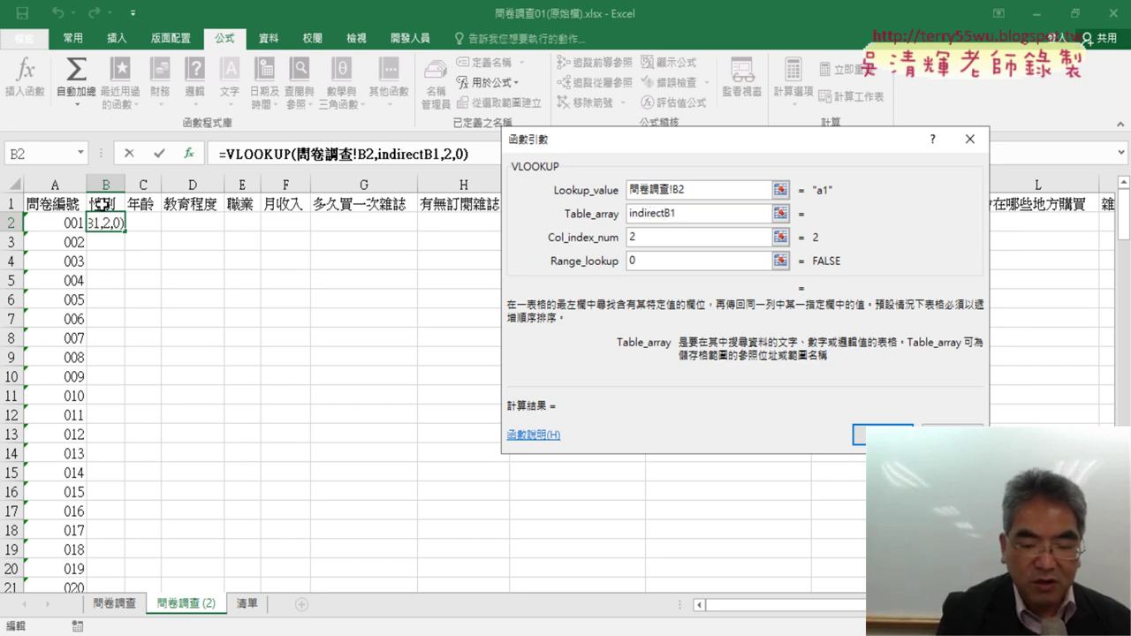
text((B1)
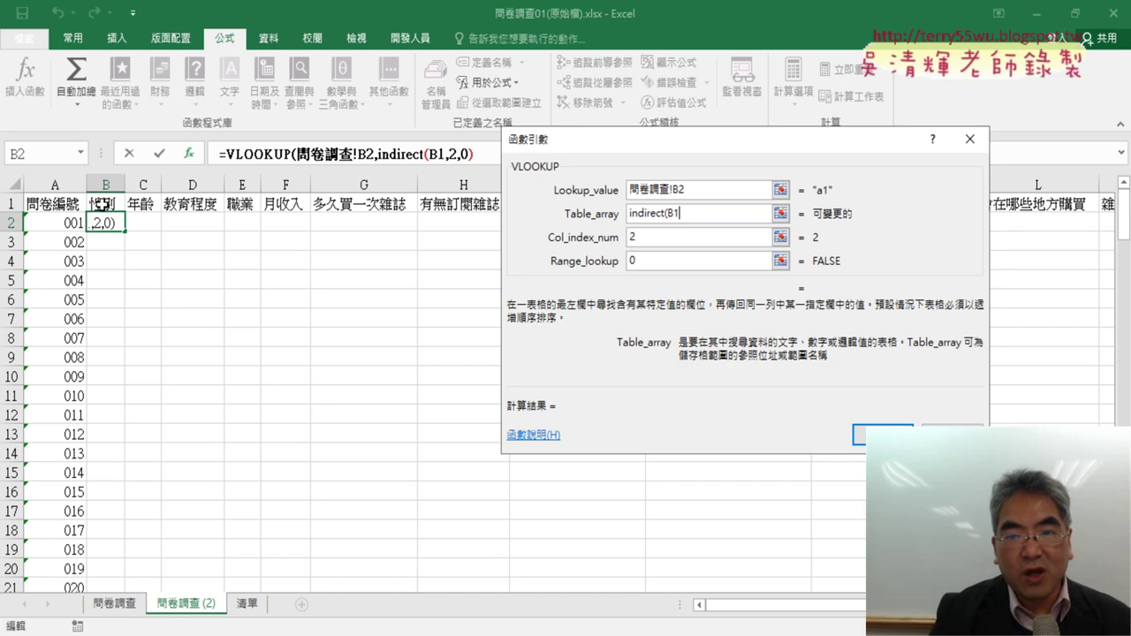
text())
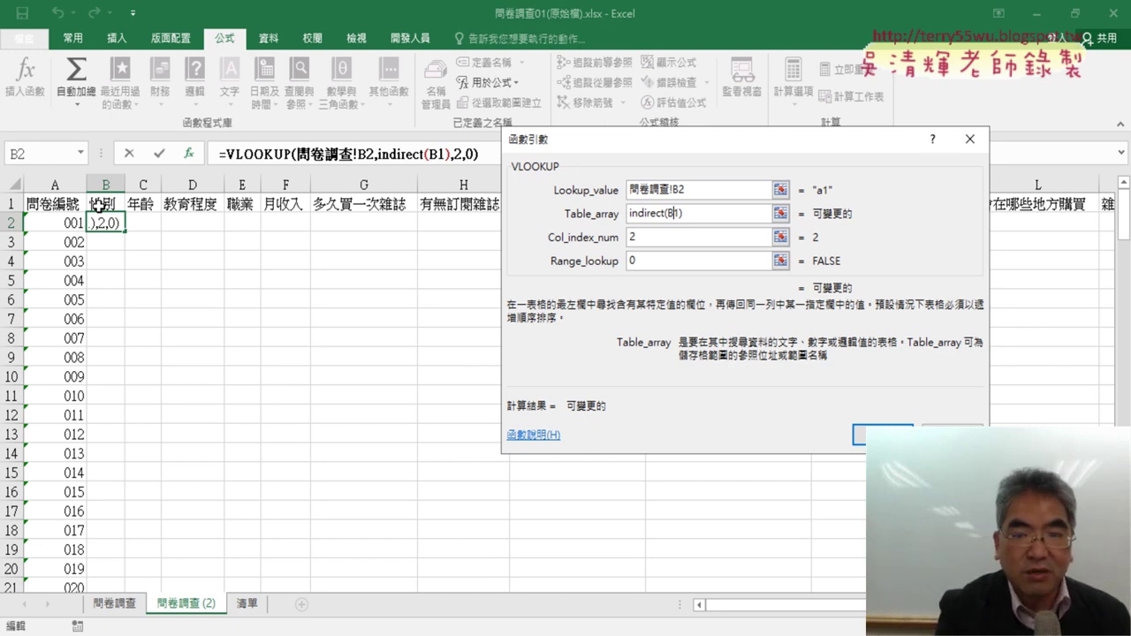
text($)
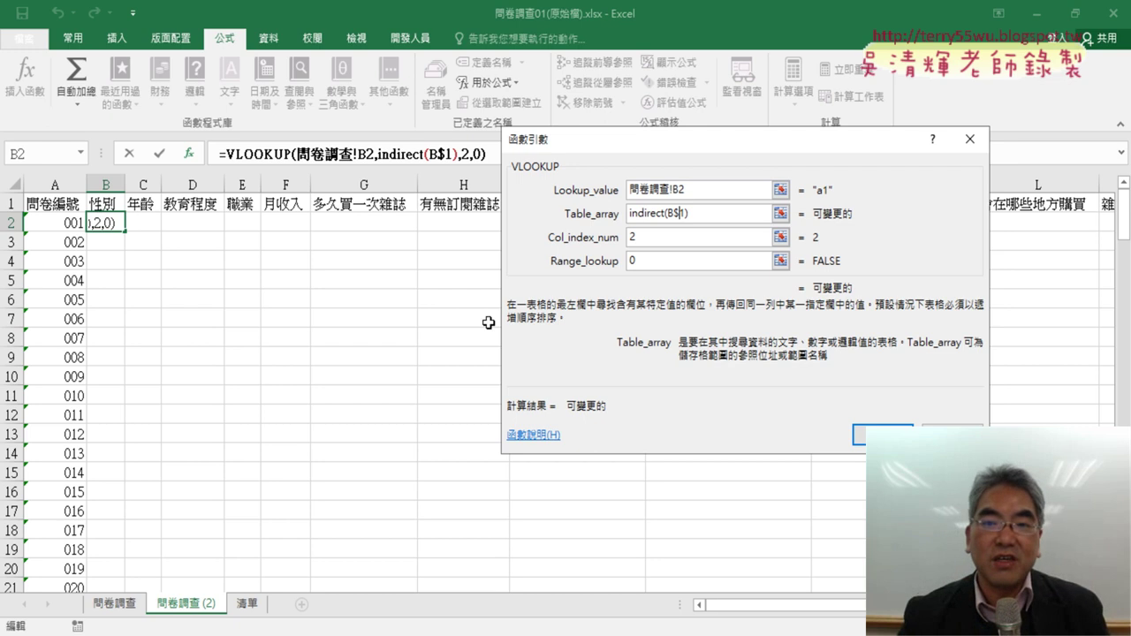
drag(694, 211, 627, 213)
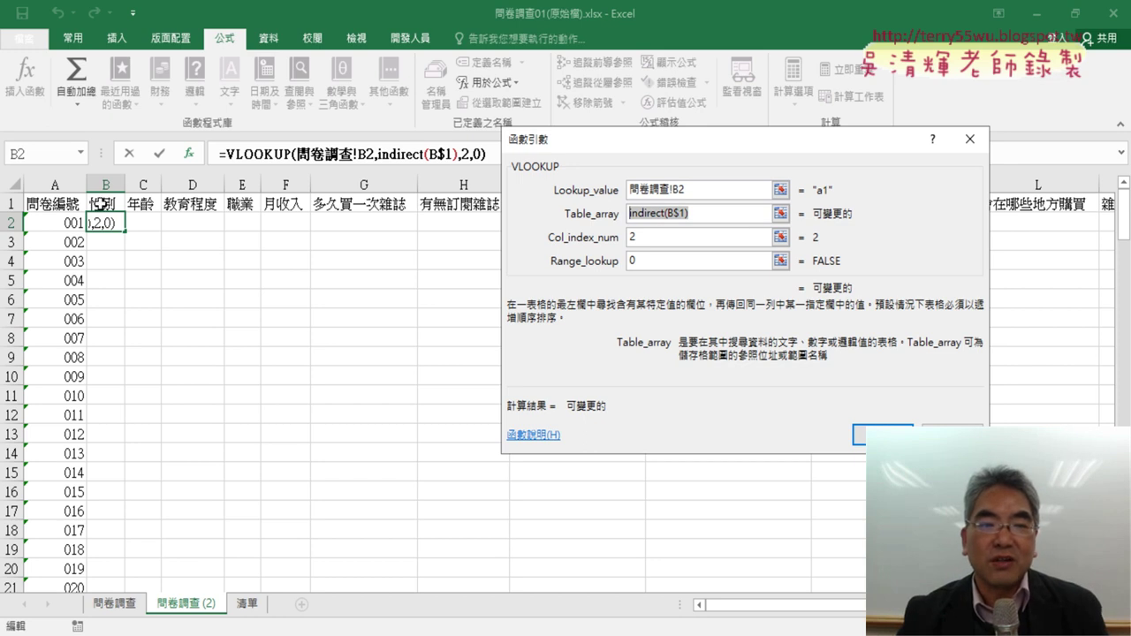
click(670, 212)
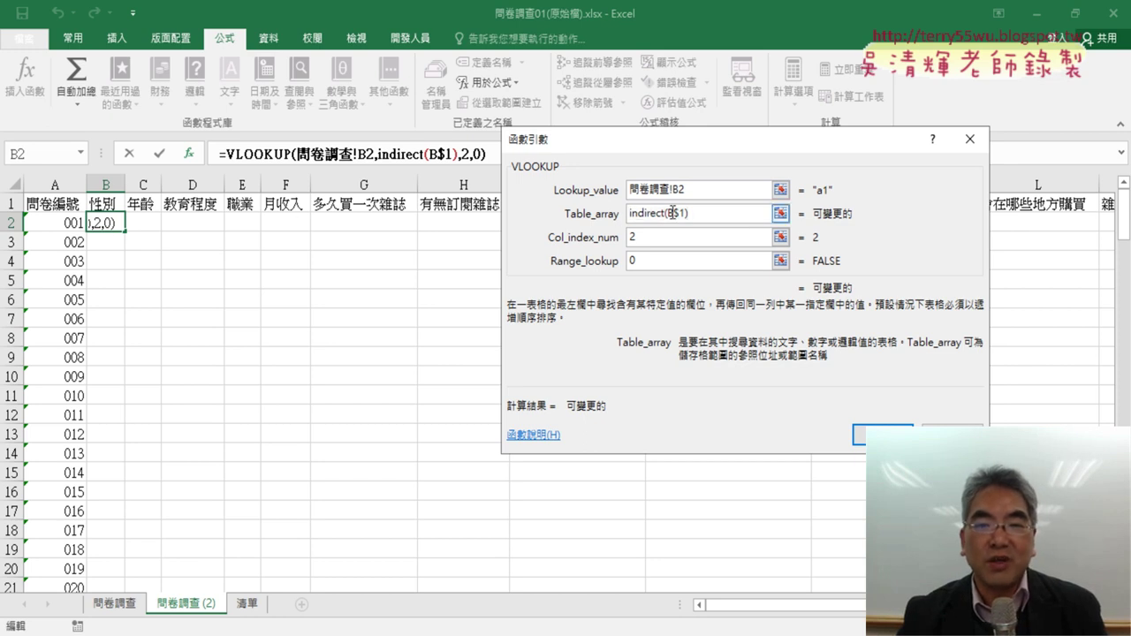
drag(667, 213, 622, 213)
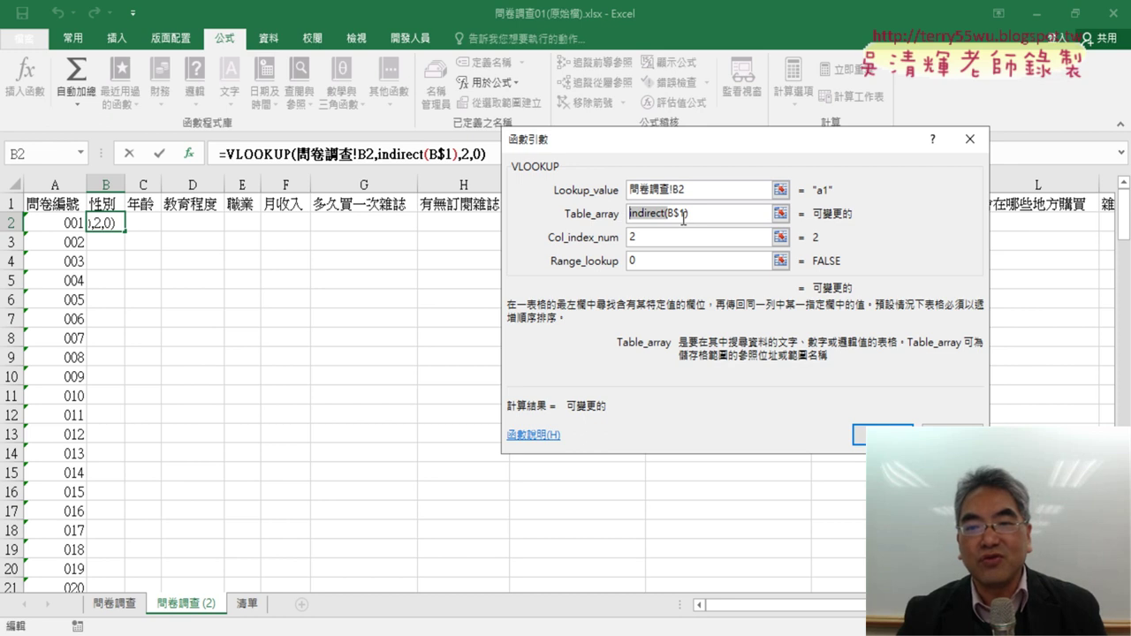
drag(692, 212, 627, 212)
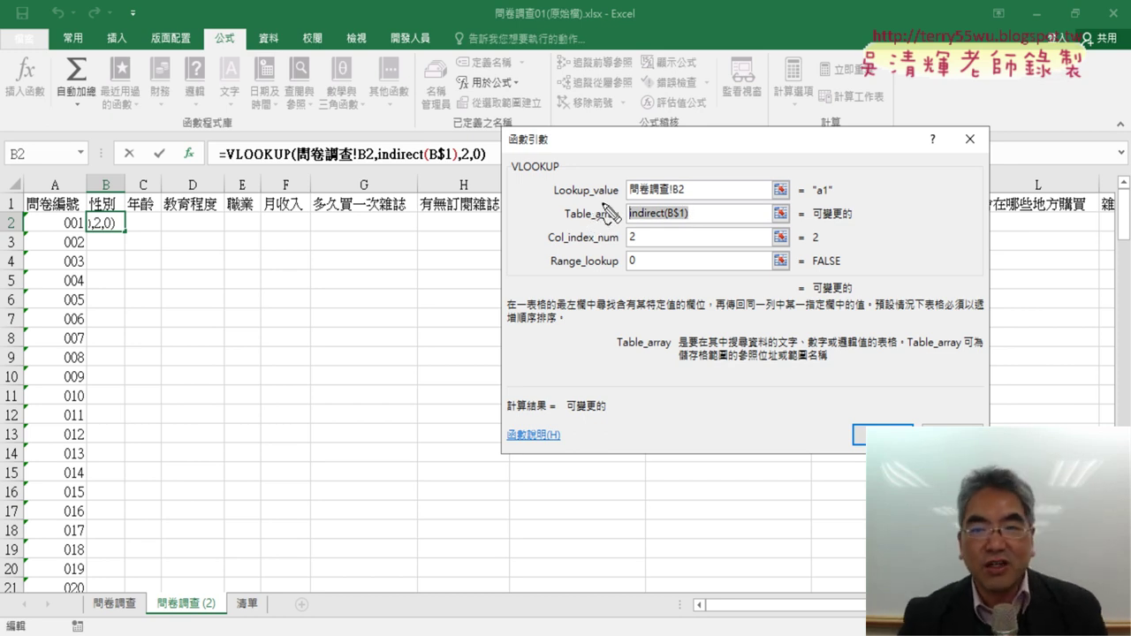
drag(683, 228, 673, 229)
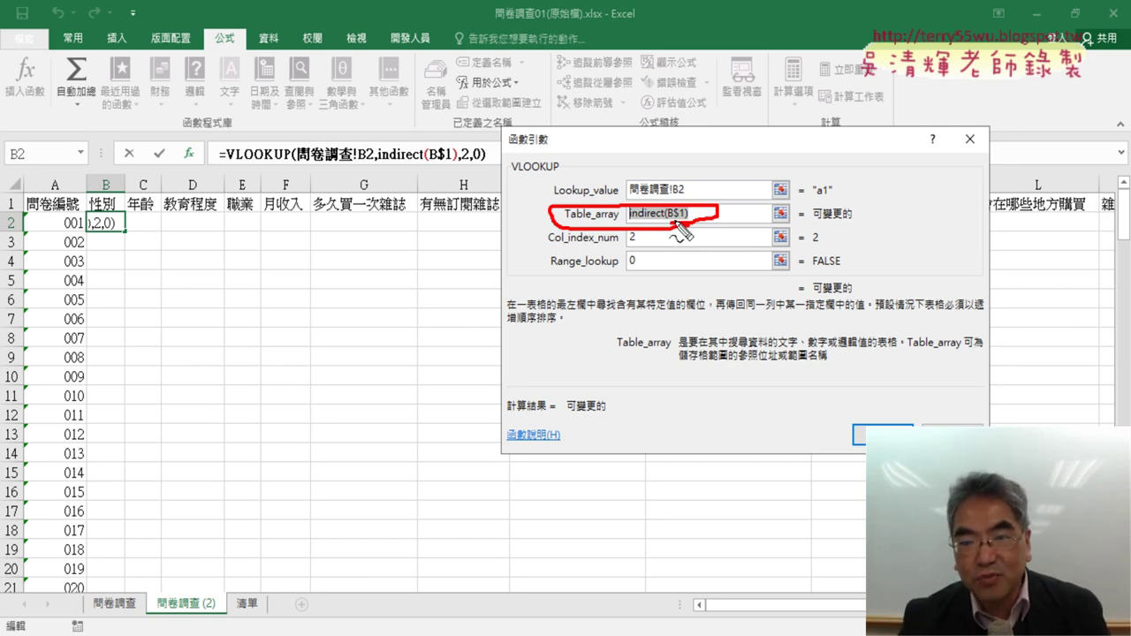
Step: Confirm =VLOOKUP(問卷調查!B2,INDIRECT(B$1),2,0) in B2 and fill it right through O2
key(ctrl+Page_Down)
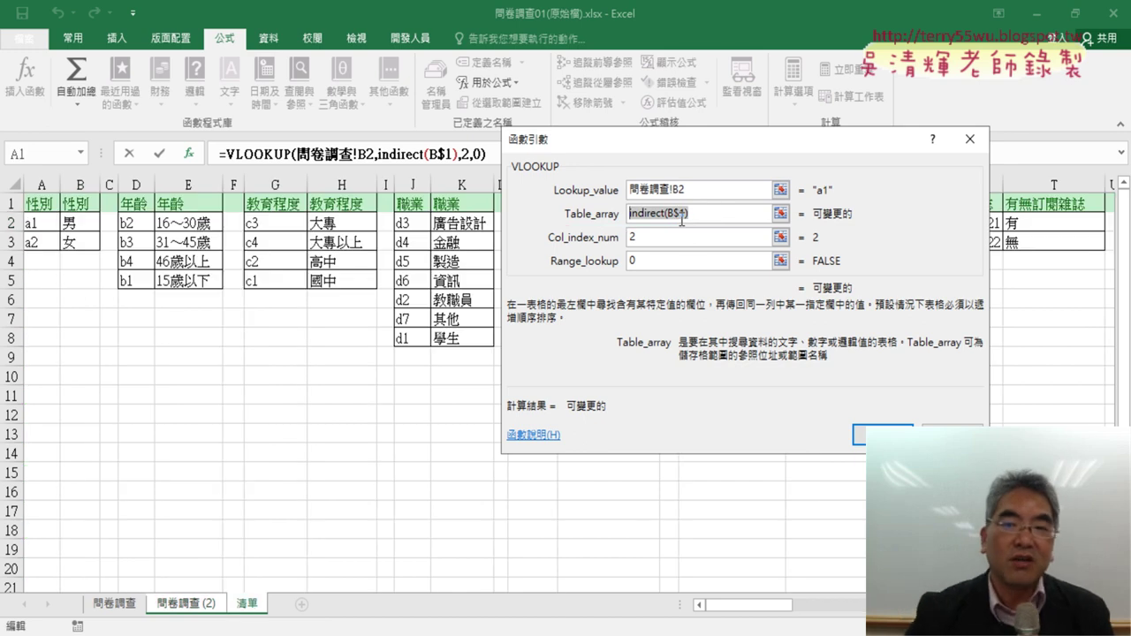
click(882, 434)
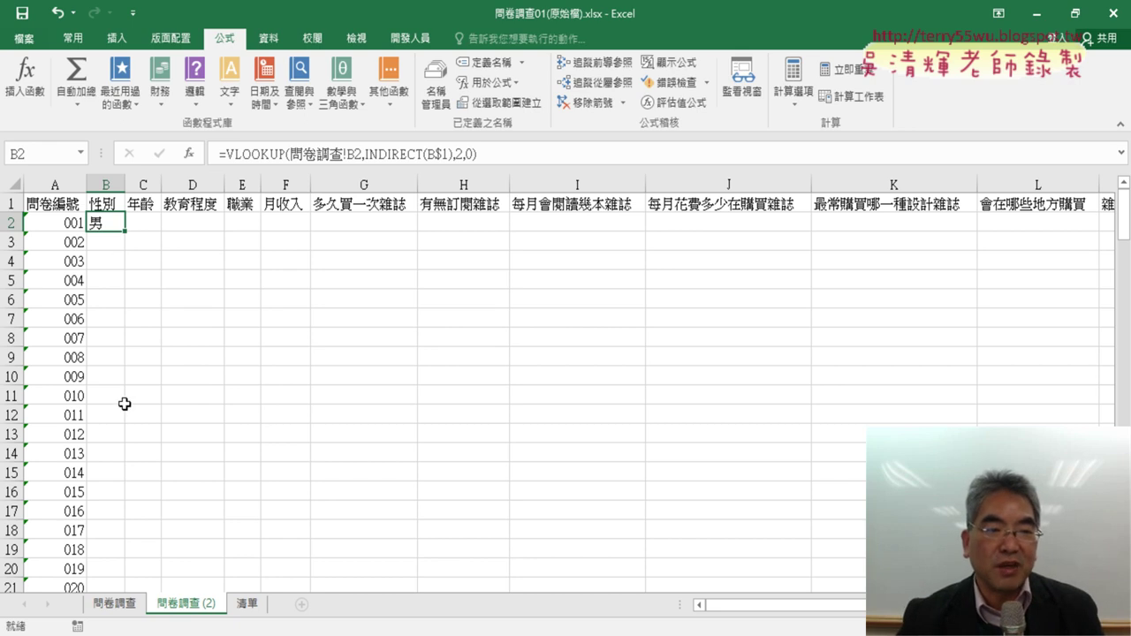
mouse_move(126, 233)
mouse_down()
mouse_move(981, 237)
mouse_move(971, 239)
mouse_up()
mouse_move(937, 604)
mouse_down()
mouse_move(669, 602)
mouse_move(892, 605)
mouse_up()
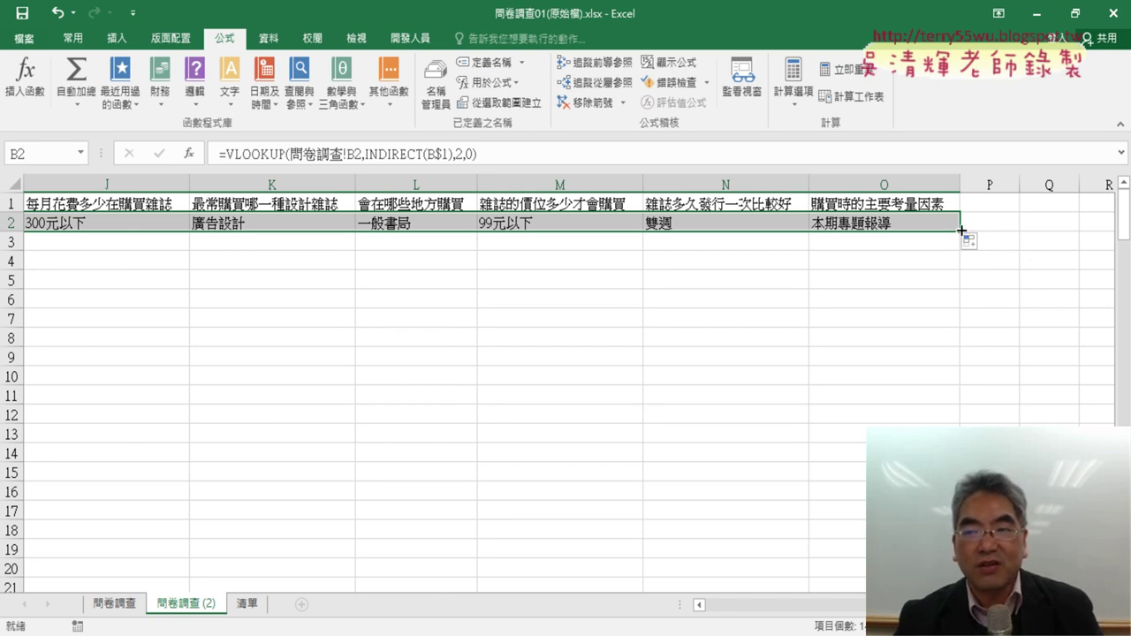
Step: Fill row 2's lookup formulas down all survey rows and scroll through the results
double_click(961, 231)
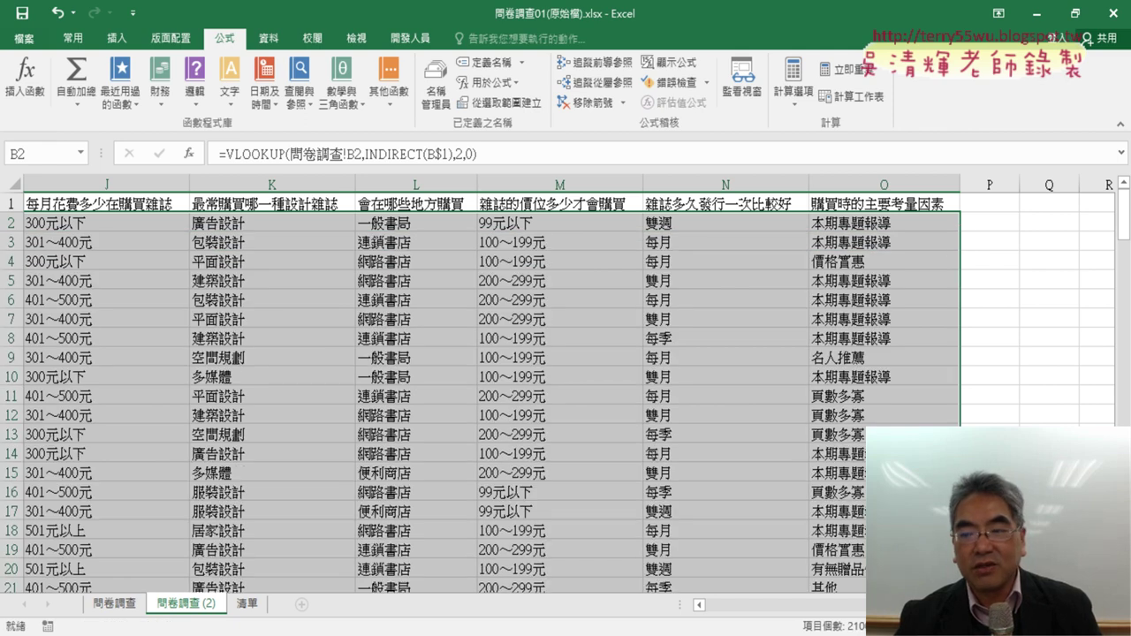
drag(893, 605, 736, 605)
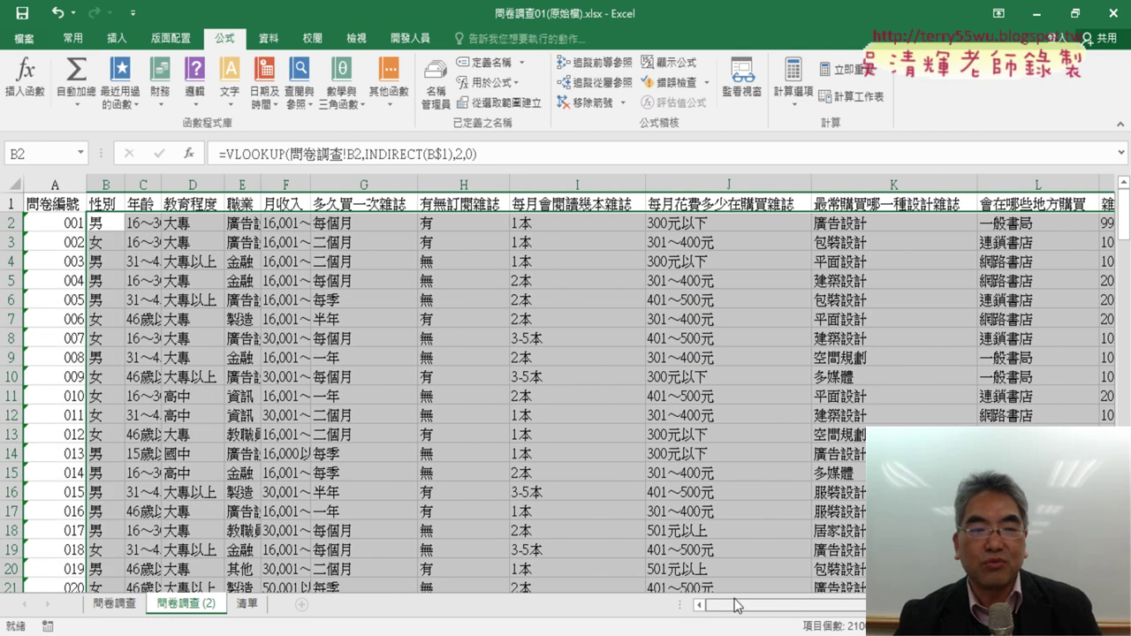
scroll(345, 392, down, 3)
scroll(346, 391, down, 2)
scroll(345, 391, down, 6)
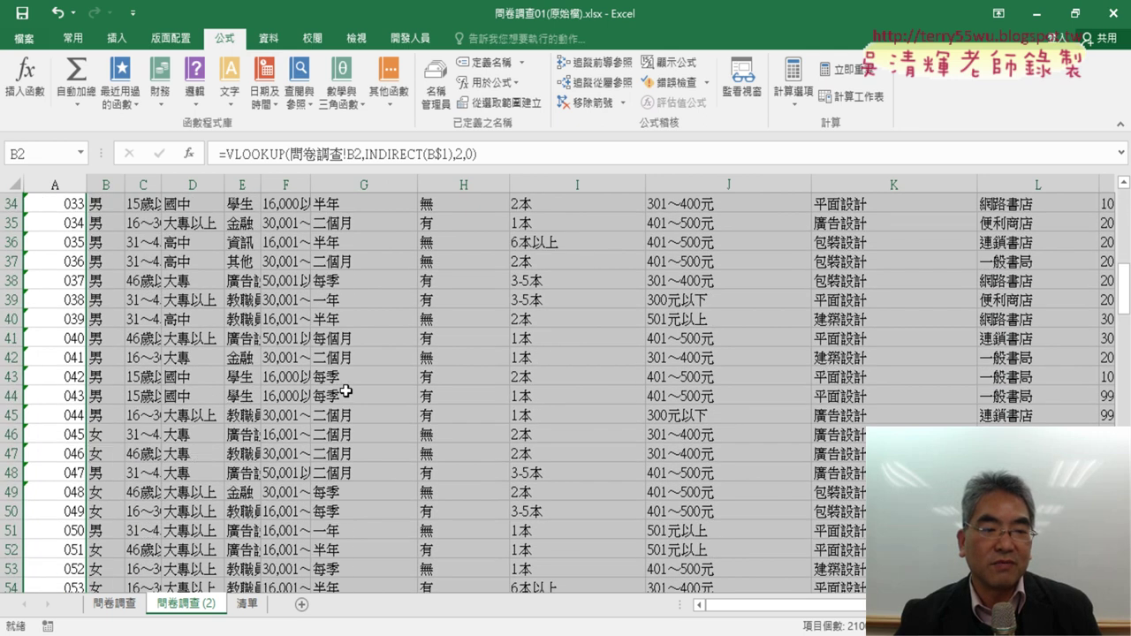
scroll(345, 392, down, 6)
scroll(345, 392, down, 6)
scroll(345, 391, down, 1)
scroll(346, 391, up, 7)
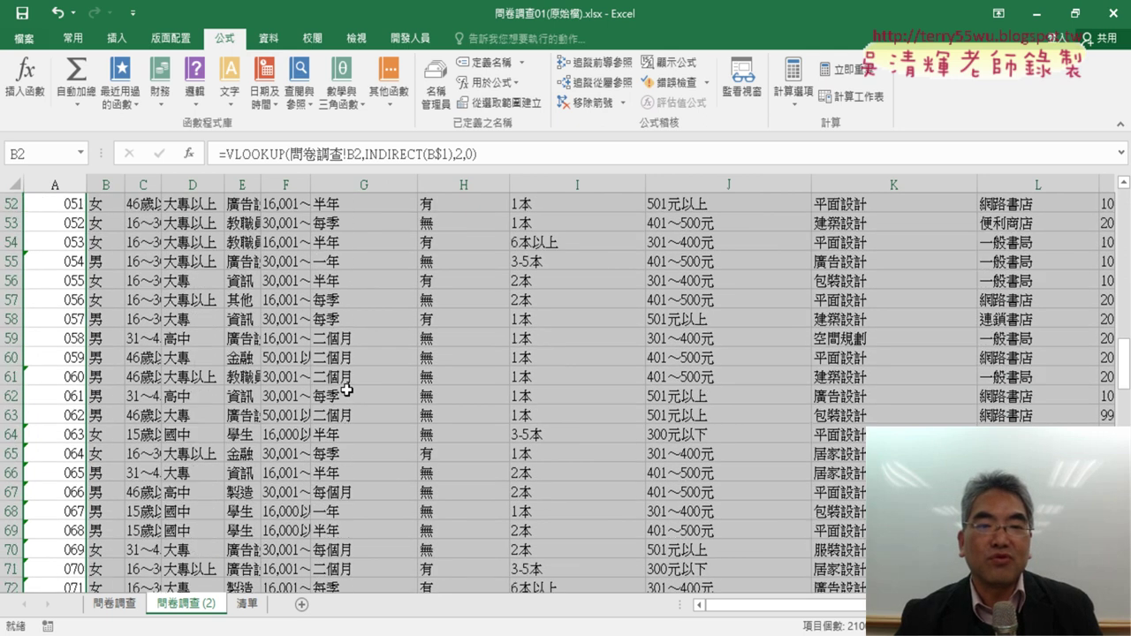
scroll(345, 392, up, 8)
scroll(345, 391, up, 5)
scroll(345, 392, up, 4)
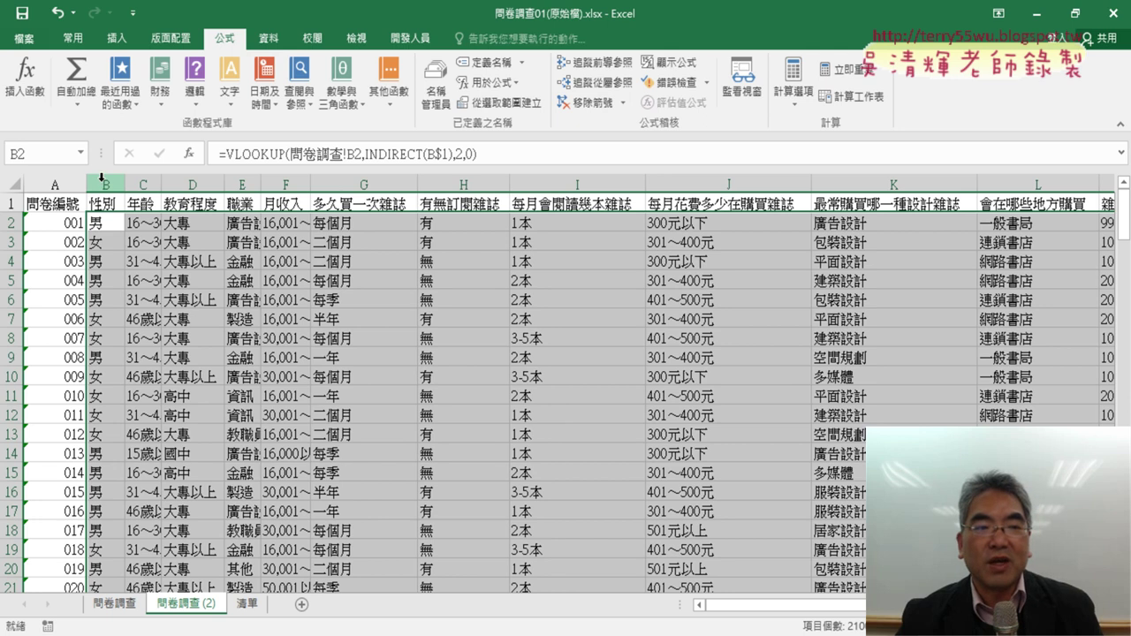
Step: Autofit all column widths, then undo until only B2's formula returning 男 remains
click(12, 178)
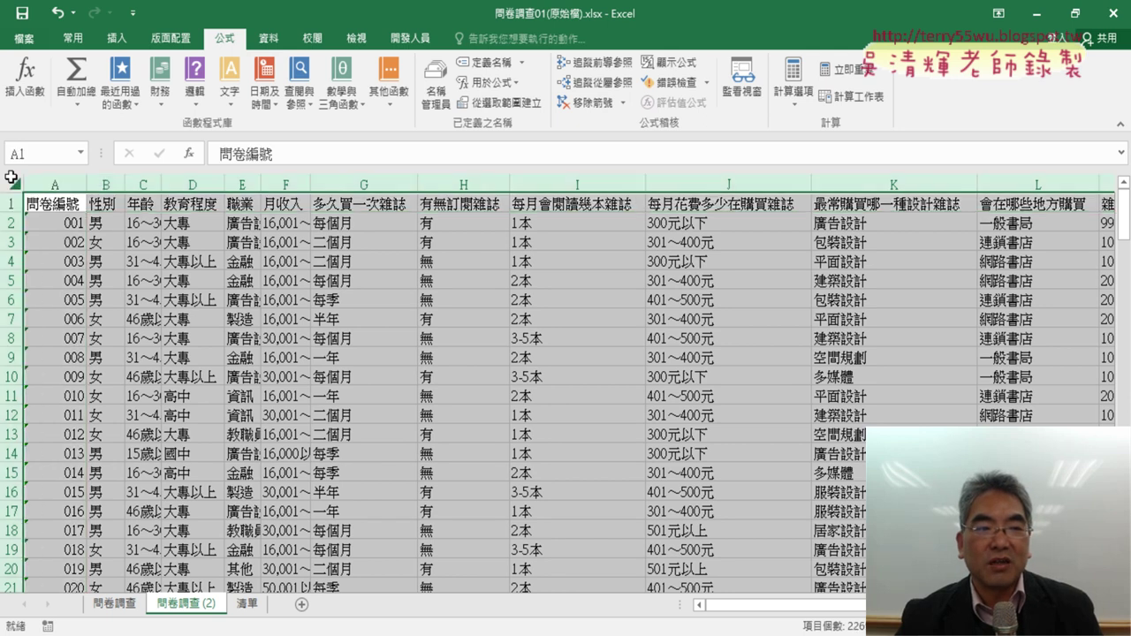
double_click(84, 182)
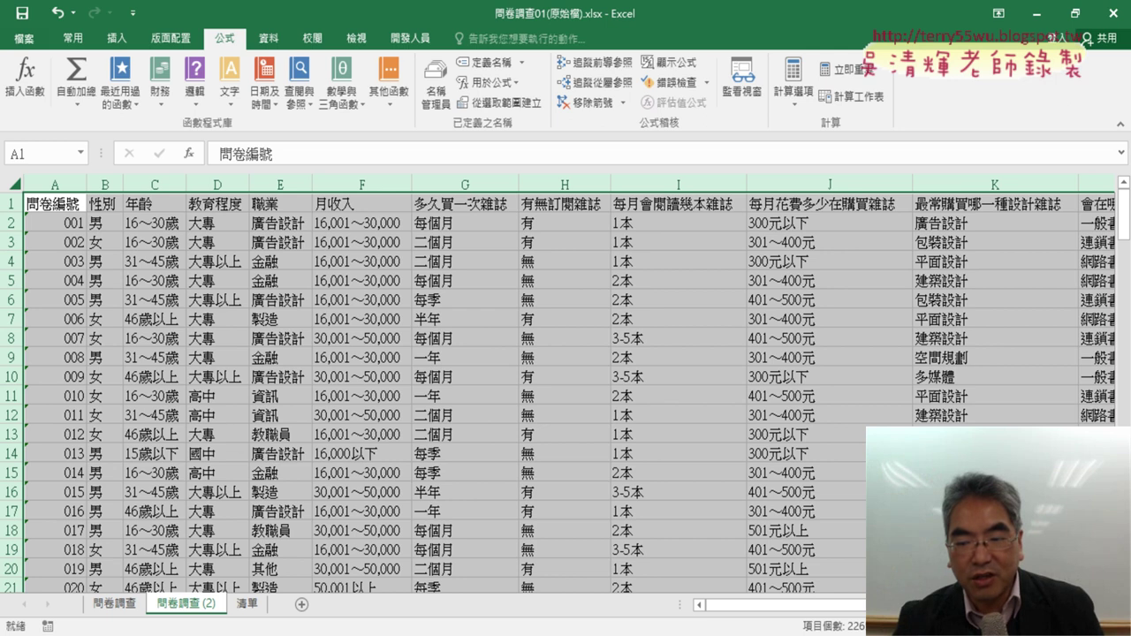
mouse_move(837, 606)
mouse_down()
mouse_move(1007, 607)
mouse_move(731, 606)
mouse_up()
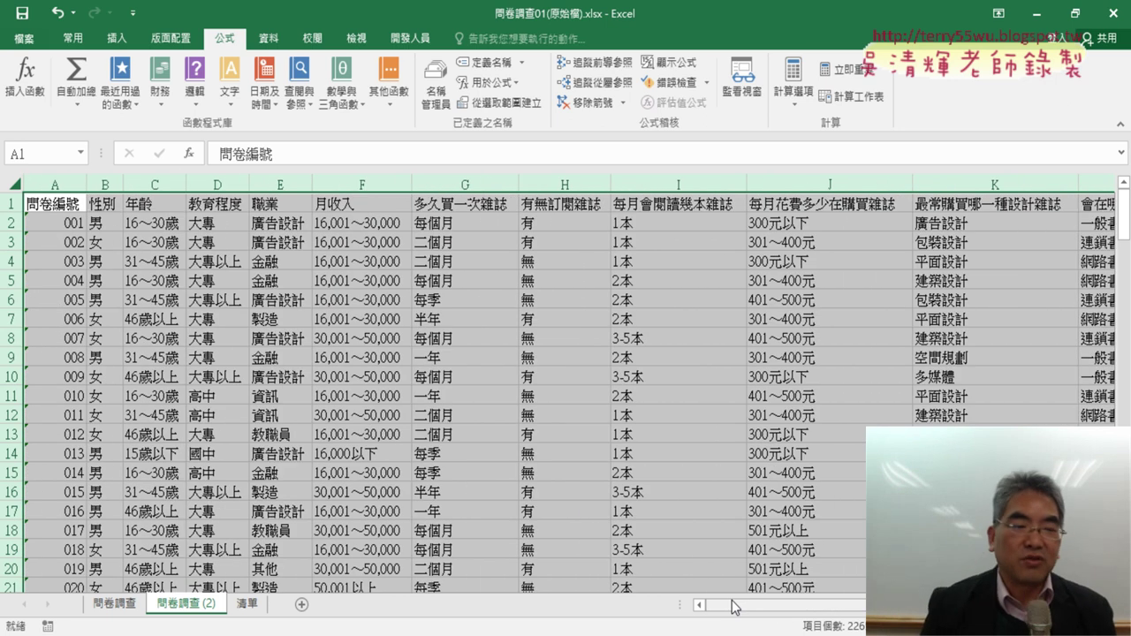
key(ctrl+z)
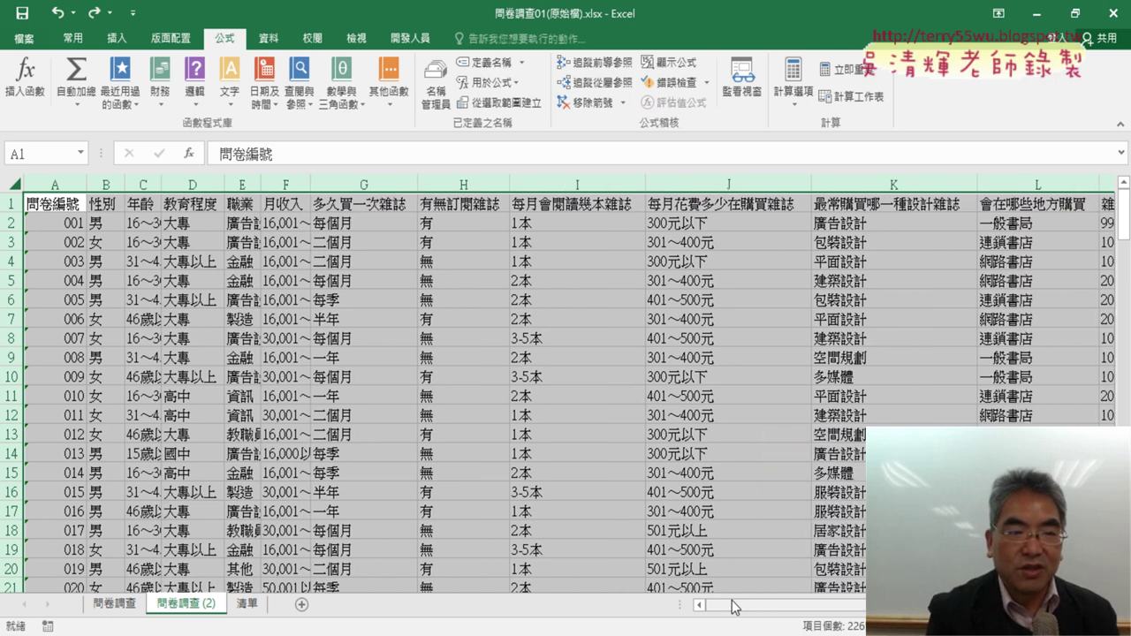
key(ctrl+z)
key(ctrl+z)
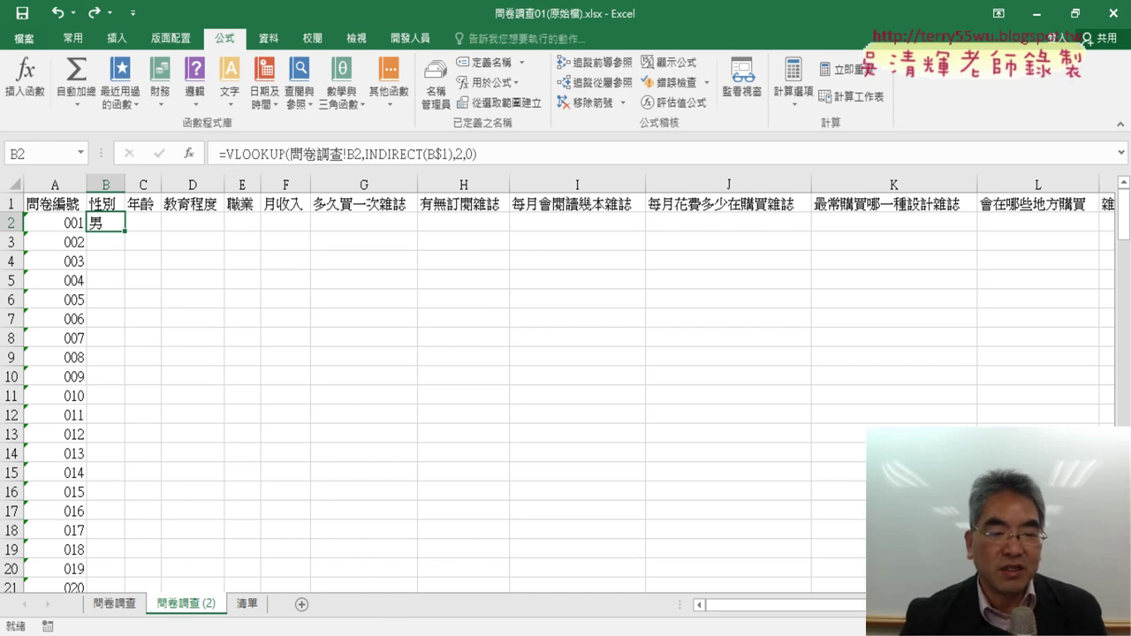
click(256, 604)
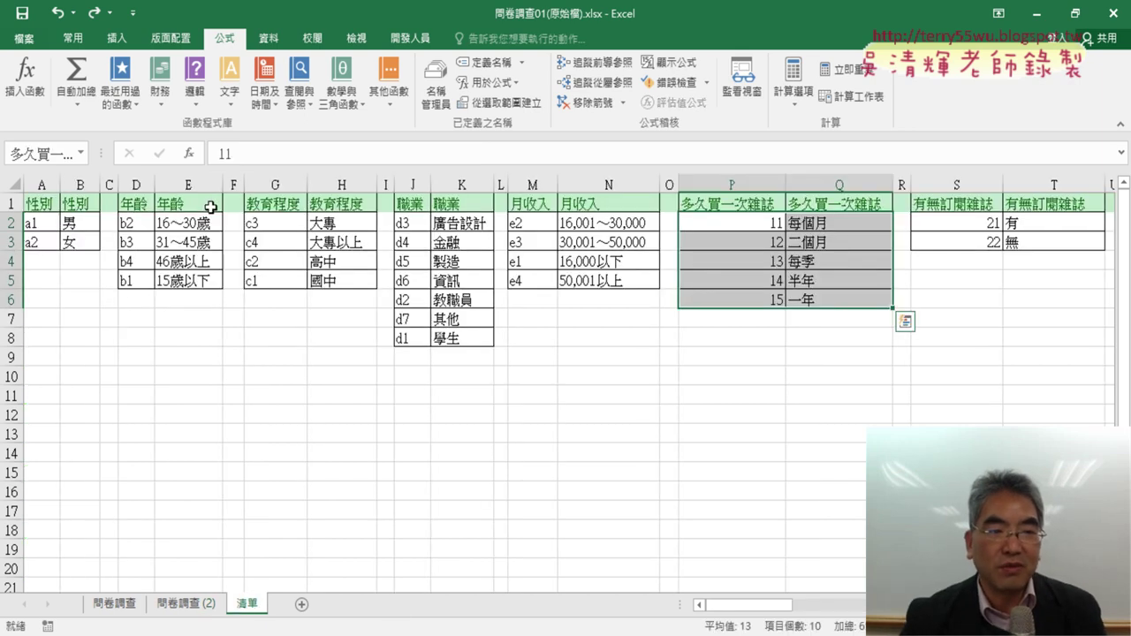
click(283, 206)
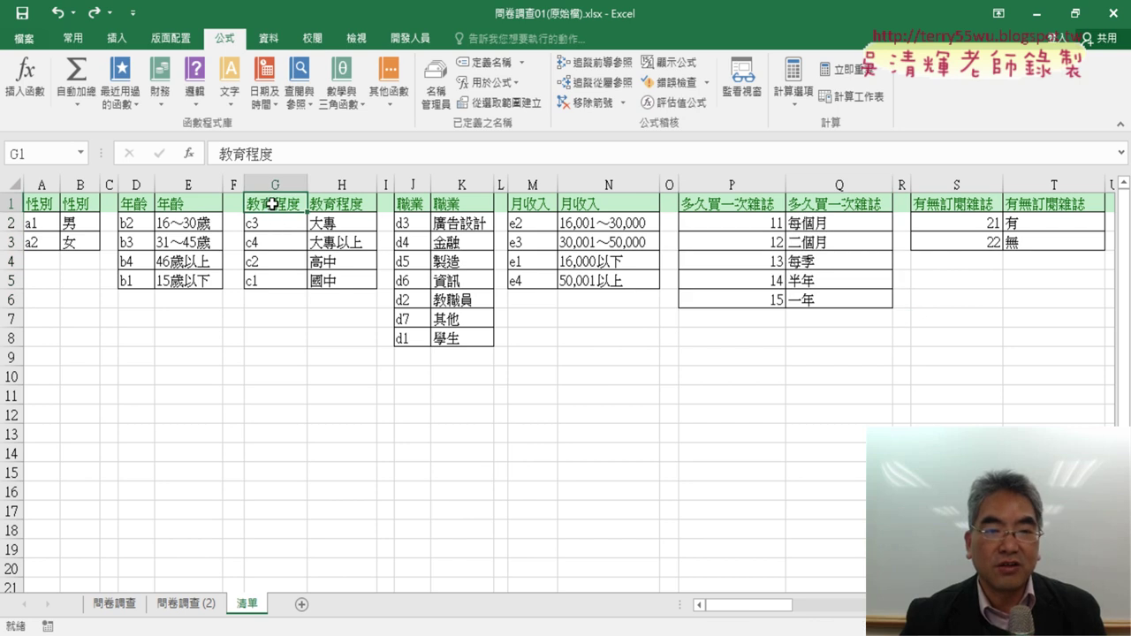
drag(265, 224, 339, 279)
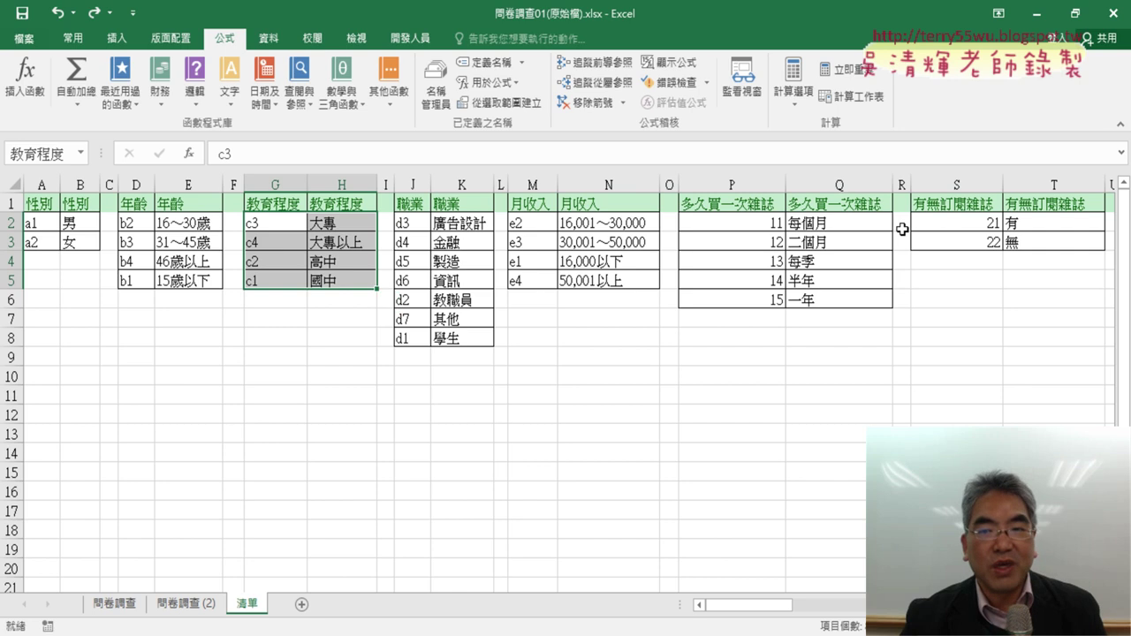
click(186, 604)
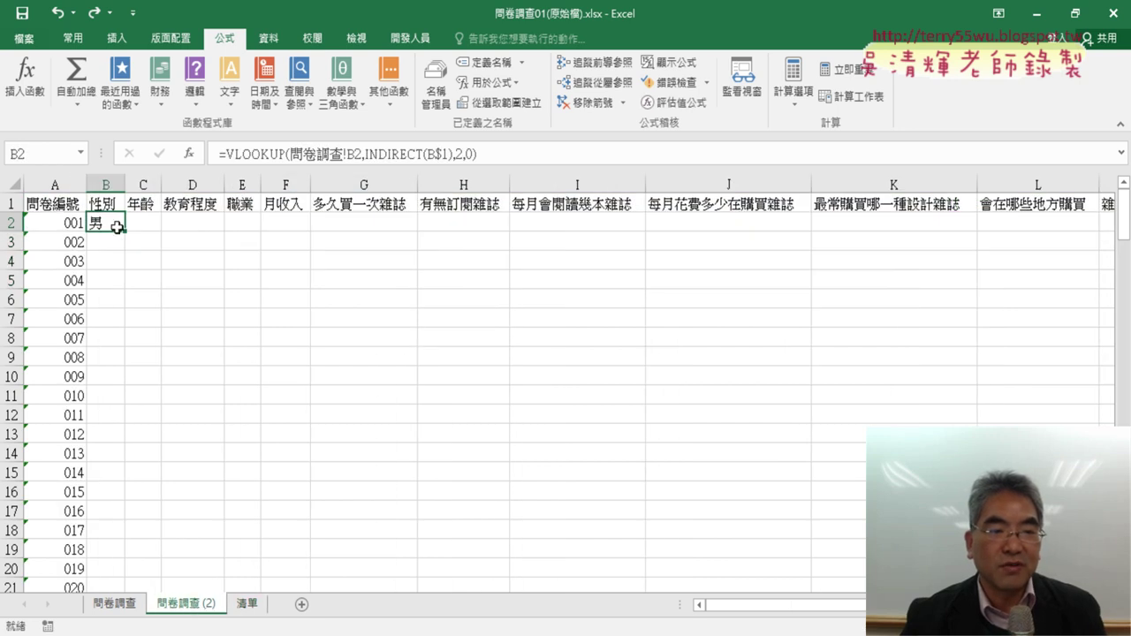
click(251, 157)
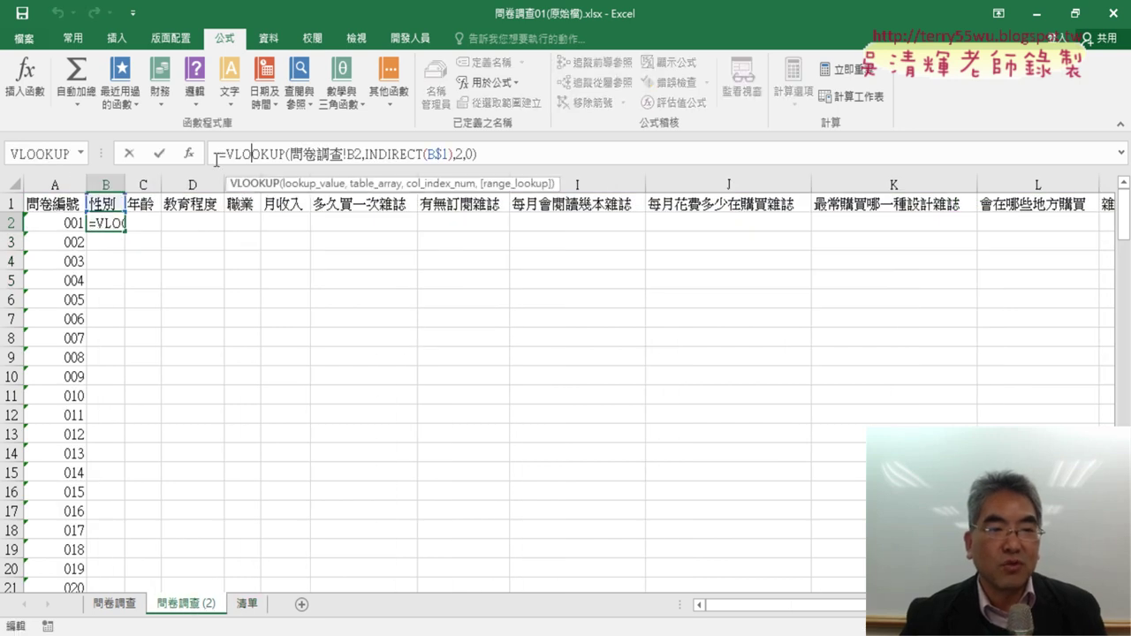
click(191, 154)
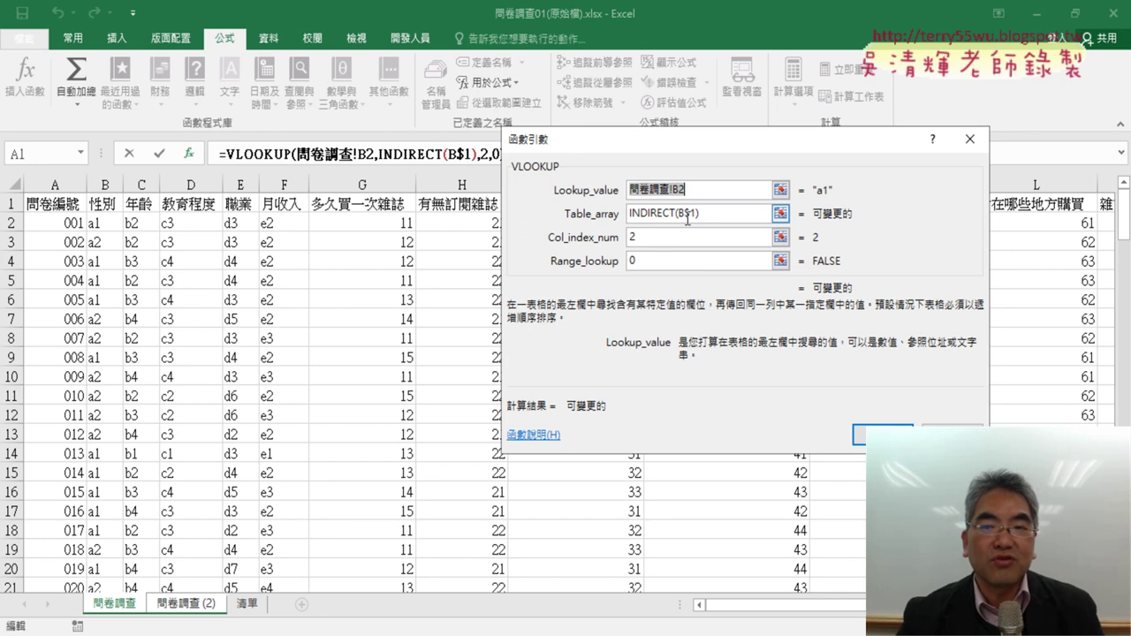
click(751, 216)
drag(702, 214, 629, 214)
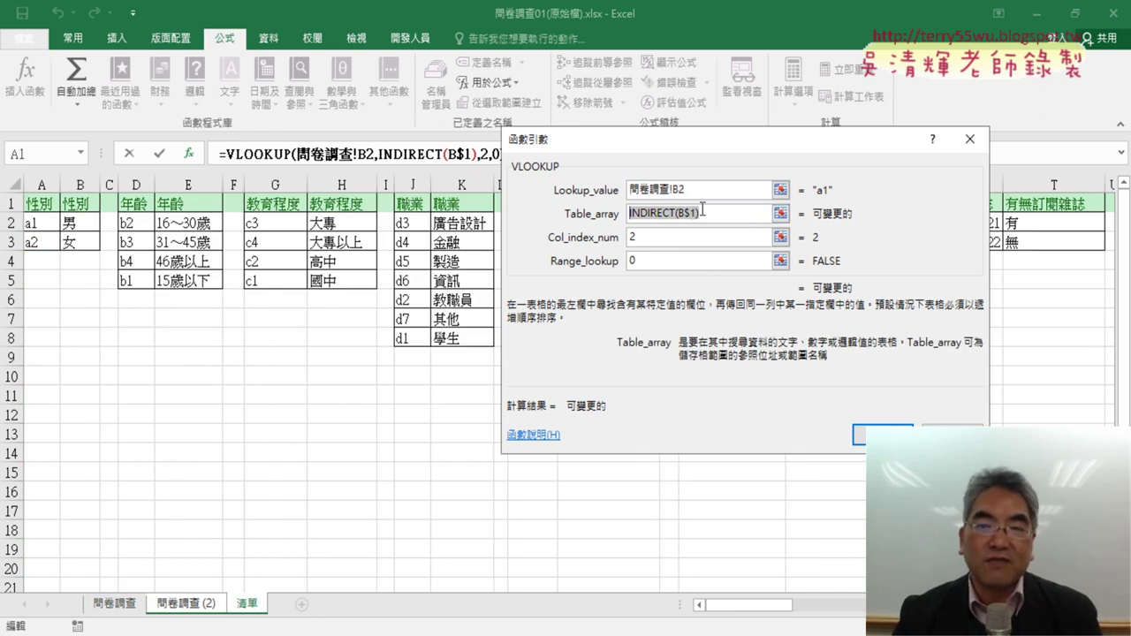
click(683, 214)
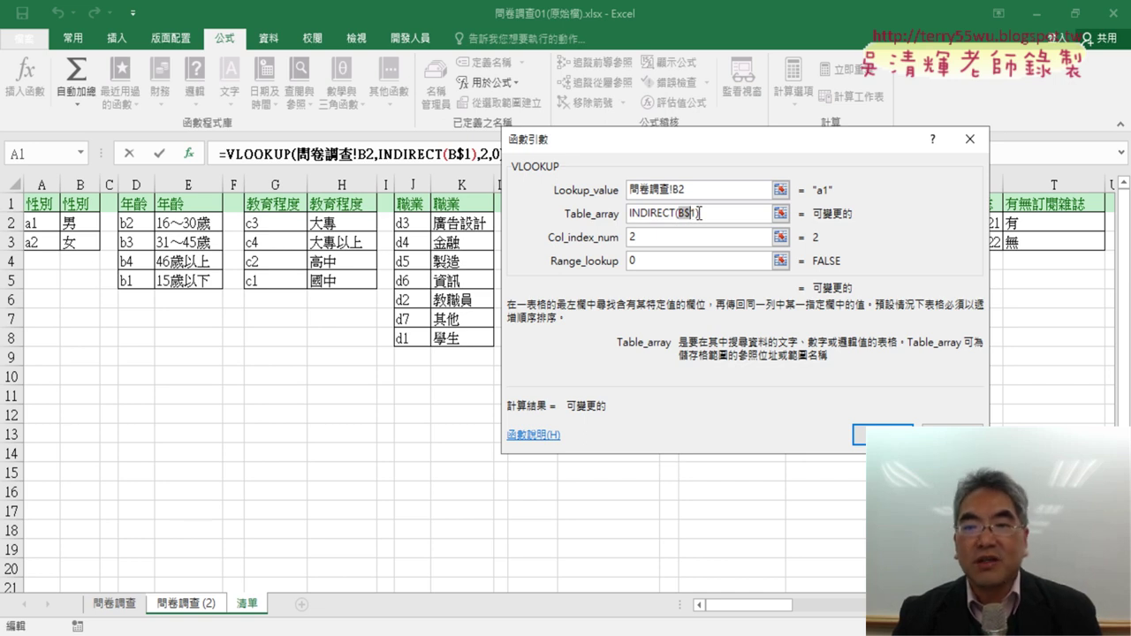
drag(677, 213, 698, 213)
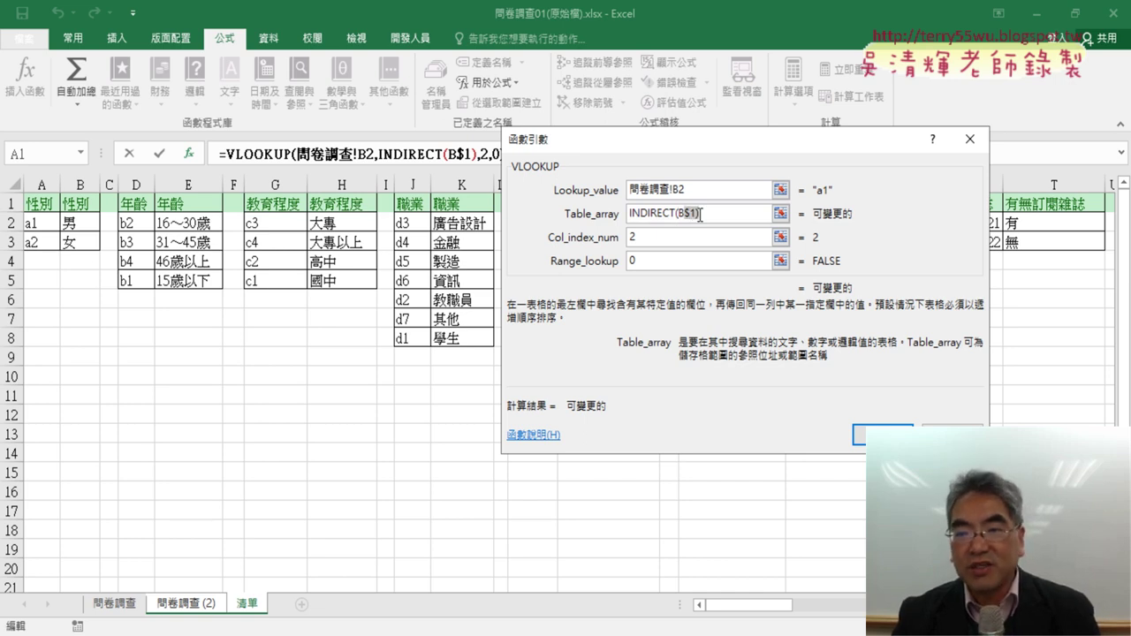
click(881, 434)
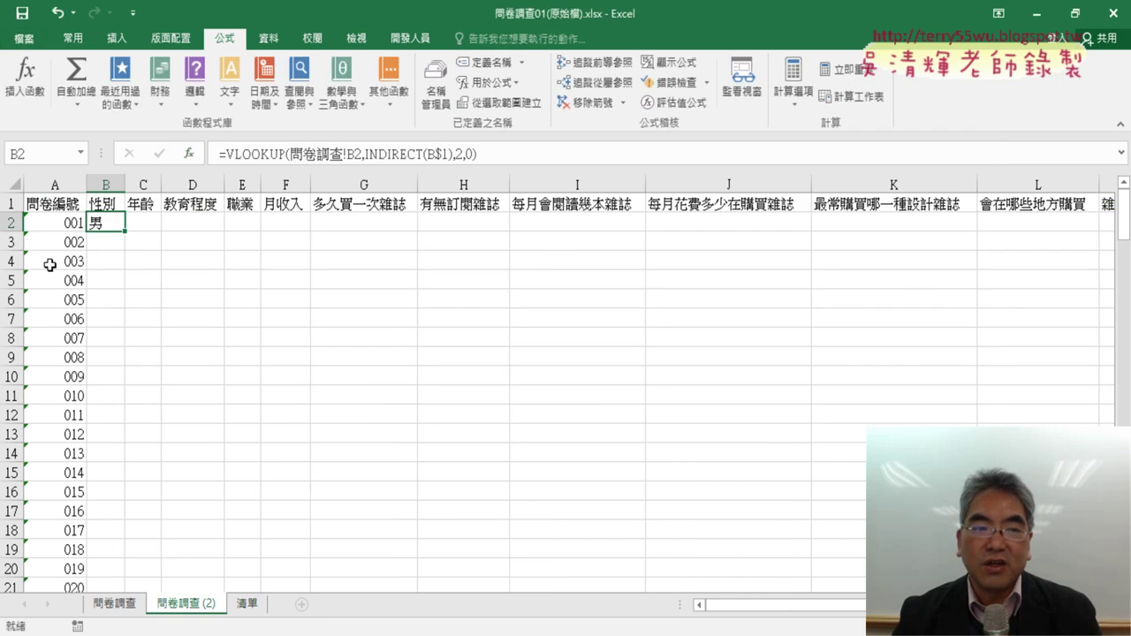
Step: Copy B2's lookup formula across to O2 and down every survey row
mouse_move(128, 231)
mouse_down()
mouse_move(968, 261)
mouse_move(960, 236)
mouse_up()
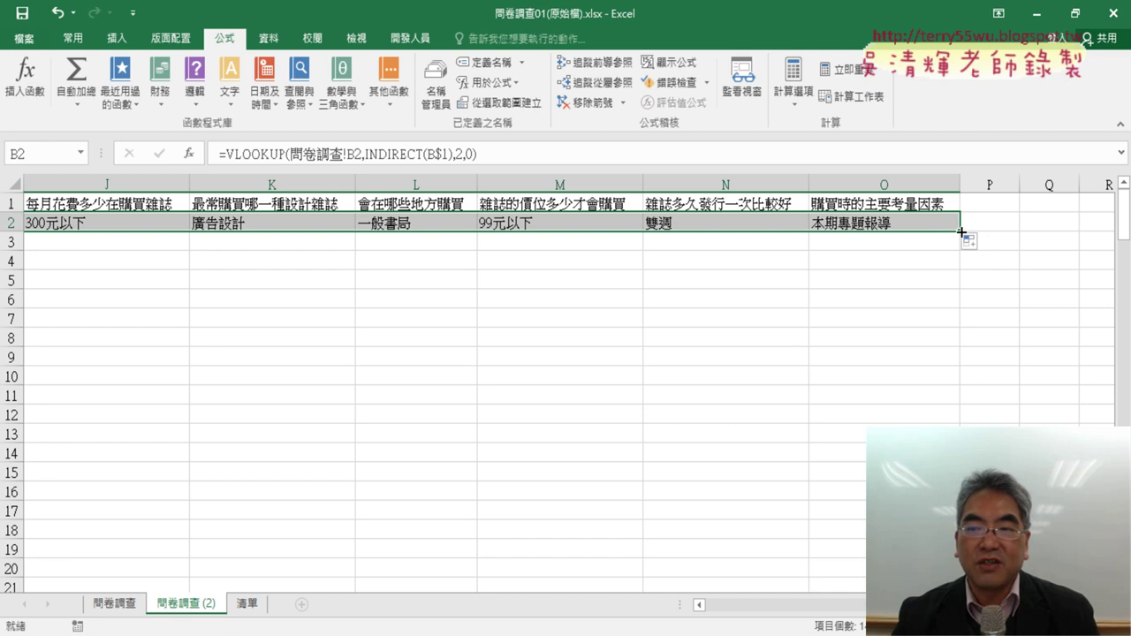
double_click(961, 231)
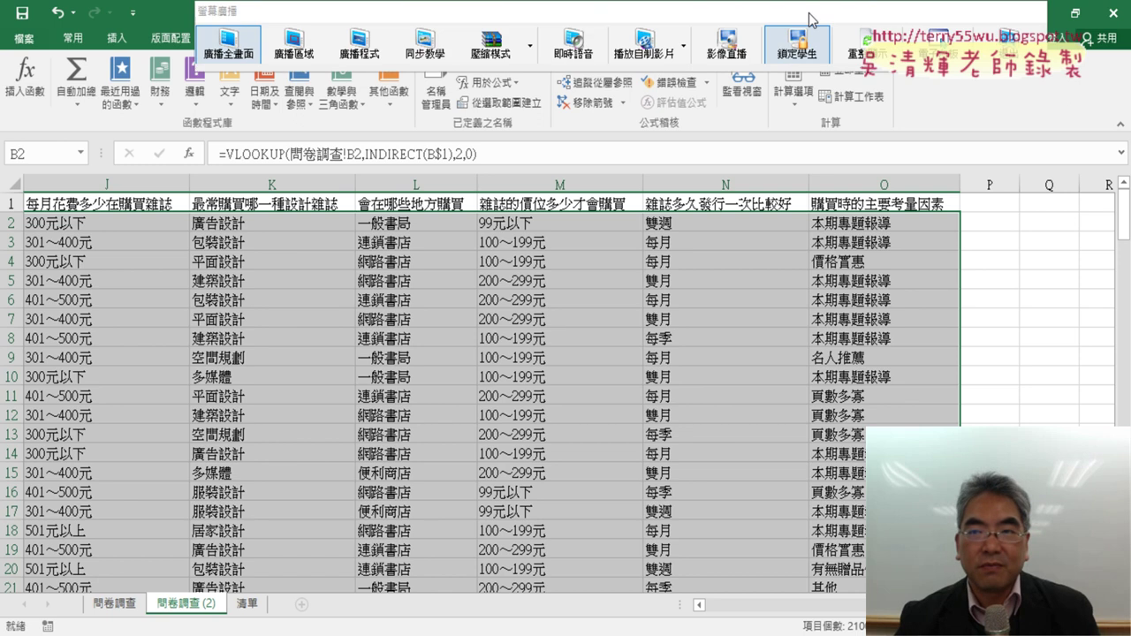
Step: Switch to the EVO Class Management teacher console showing student screen thumbnails
click(936, 40)
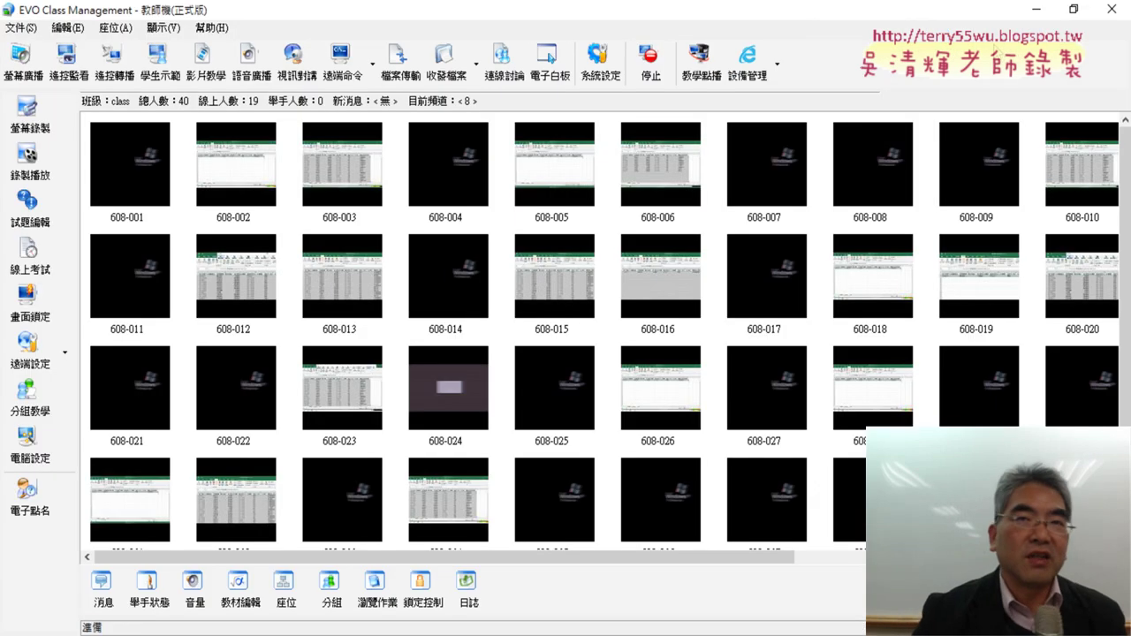